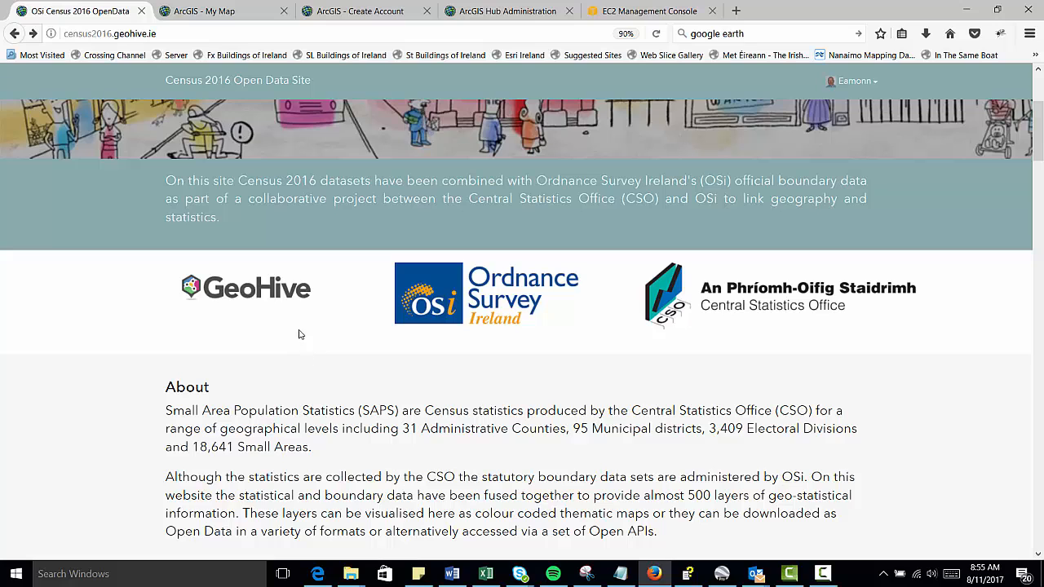
Step: Visit the GeoHive website linked from the Census 2016 home page, then return to the census site
left_click(265, 287)
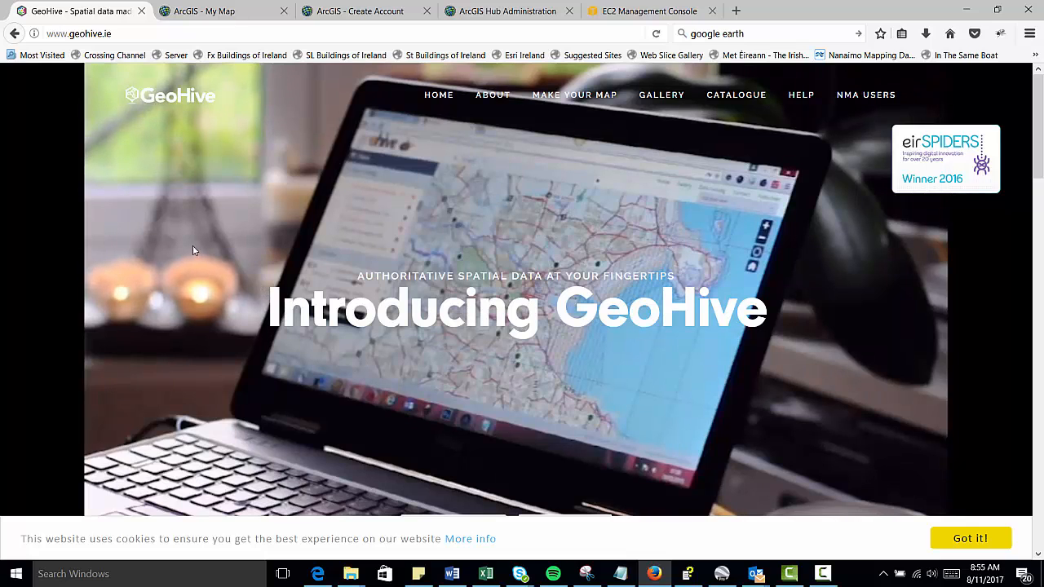
left_click(14, 34)
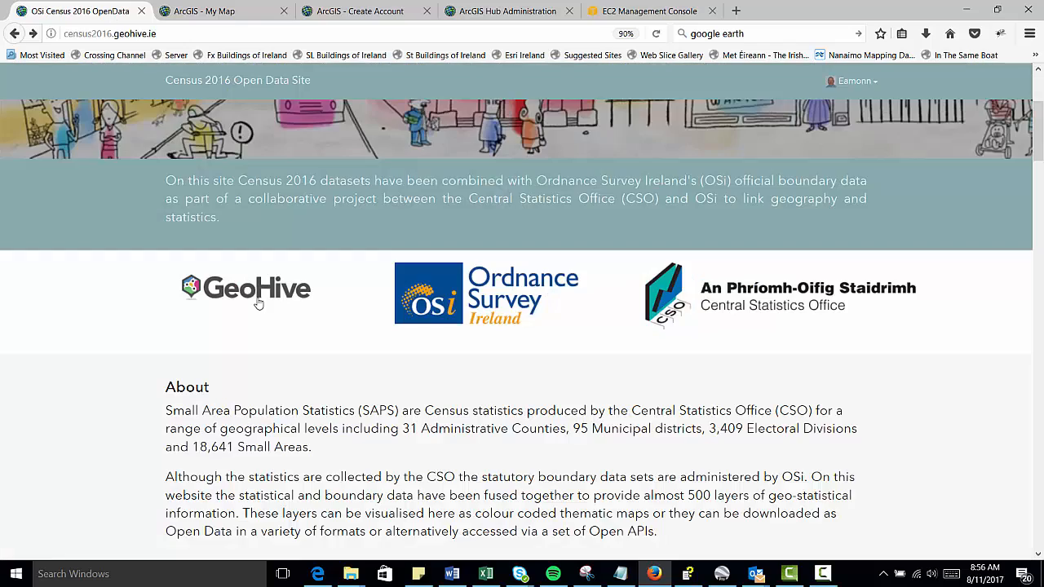
Step: Open the datasets of the Housing theme from the Explore Data Categories section
scroll(258, 303, "down", 5)
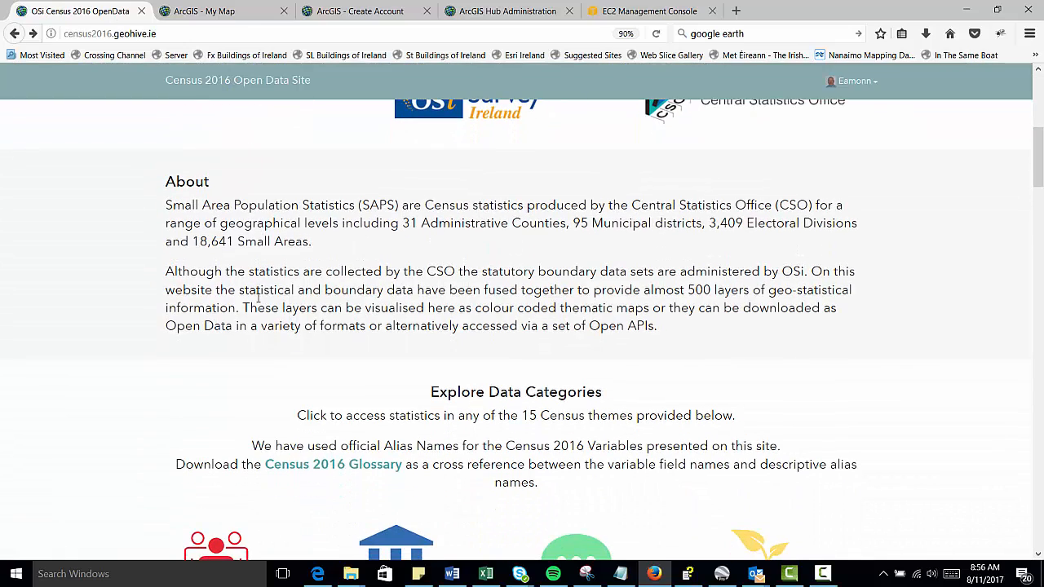
scroll(257, 303, "down", 2)
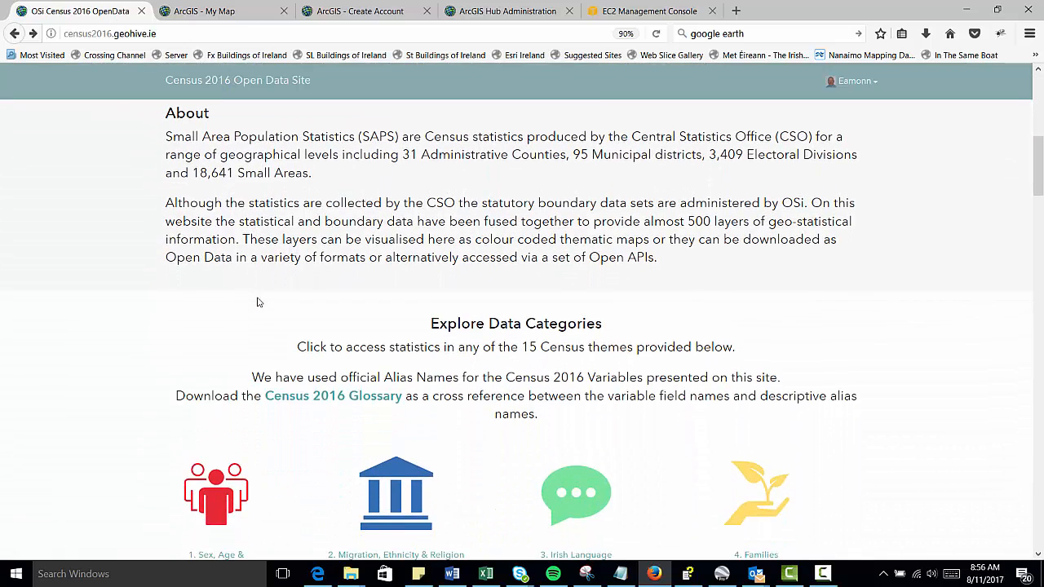
scroll(258, 304, "down", 2)
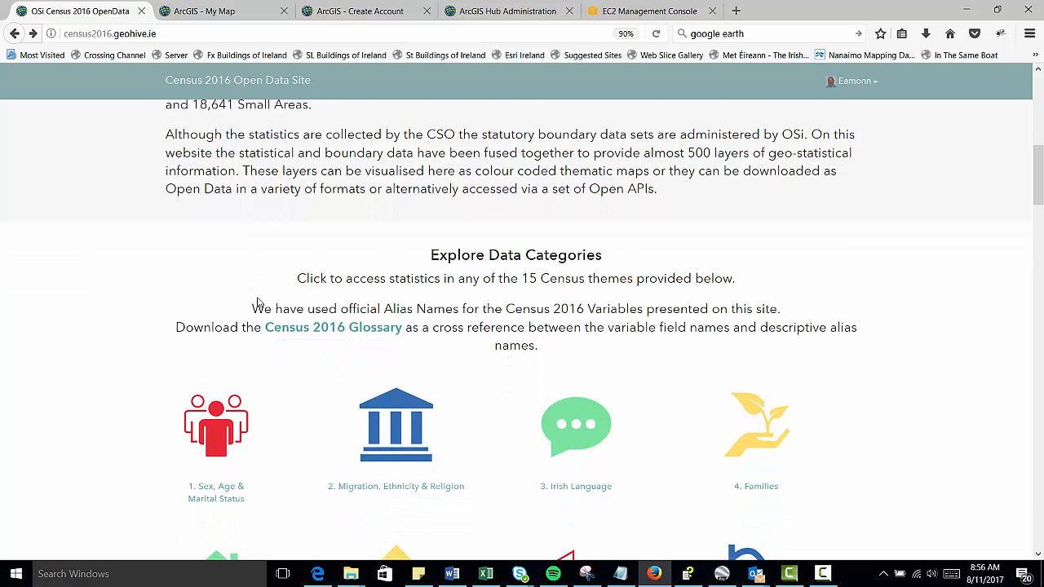
scroll(258, 304, "down", 4)
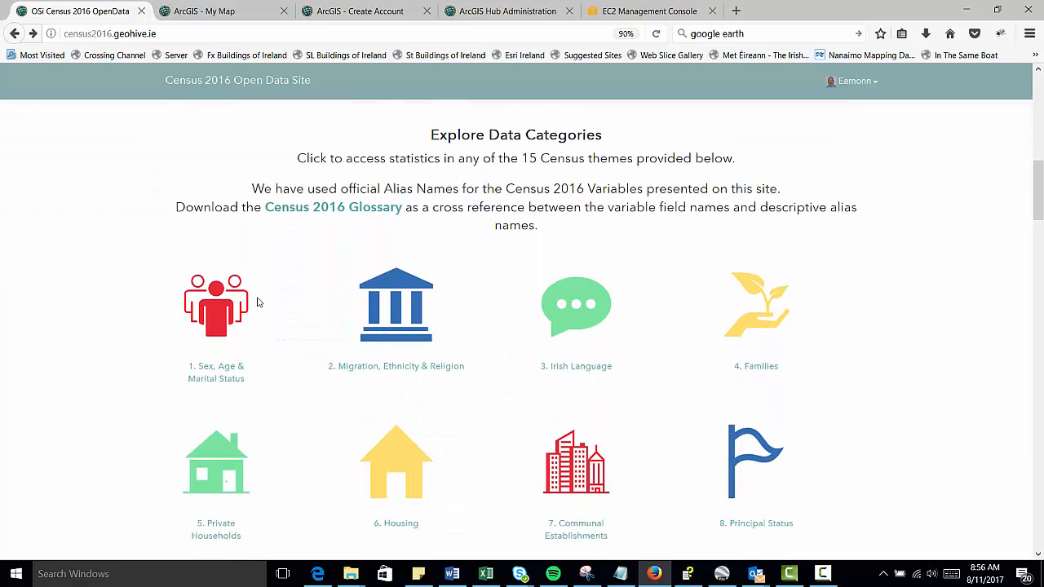
left_click(395, 325)
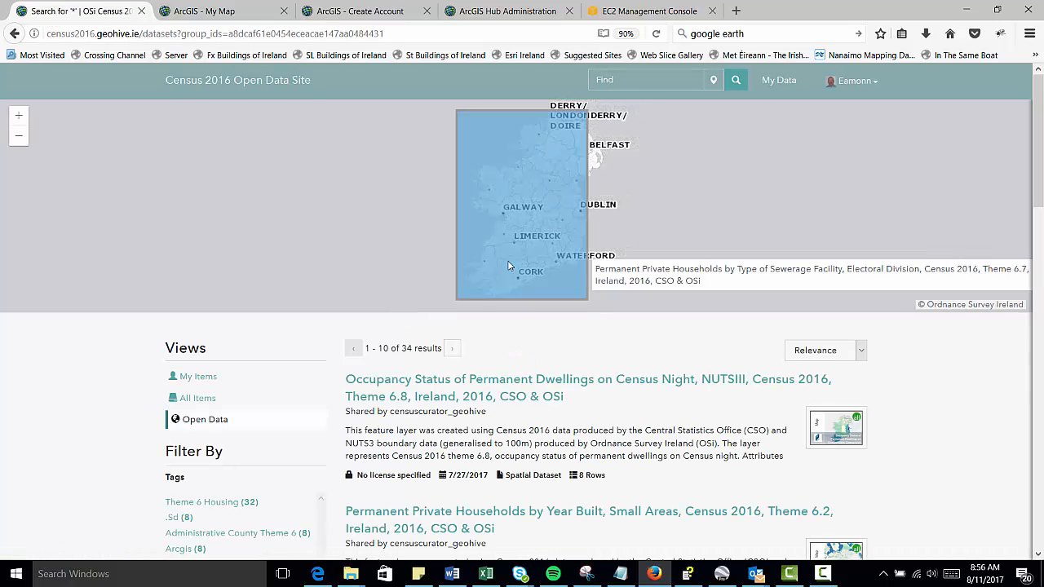
Step: Expand the Tags filter of the Housing results to list all available tags
scroll(481, 379, "down", 2)
scroll(484, 392, "down", 2)
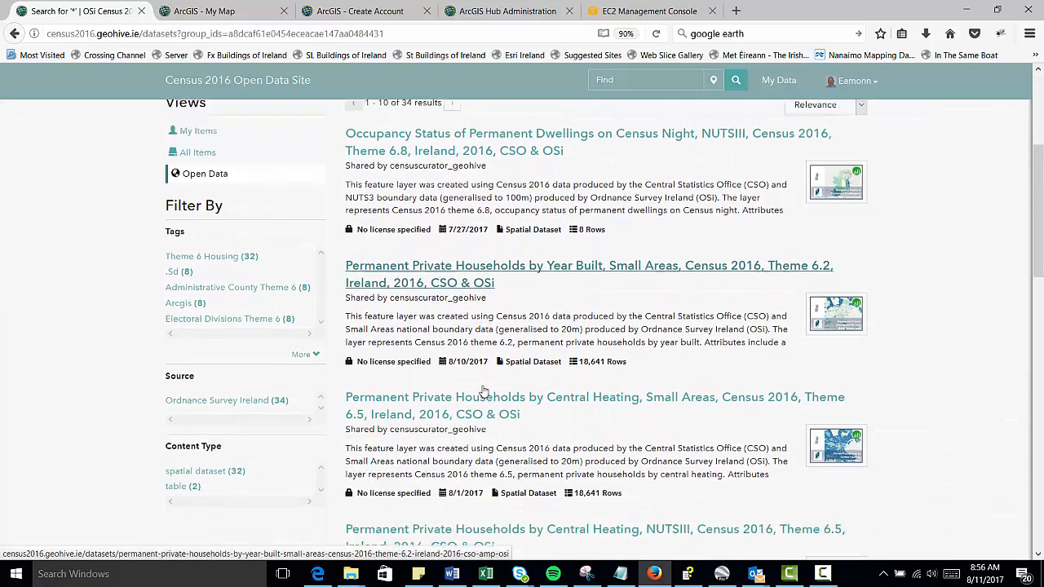
scroll(483, 391, "up", 1)
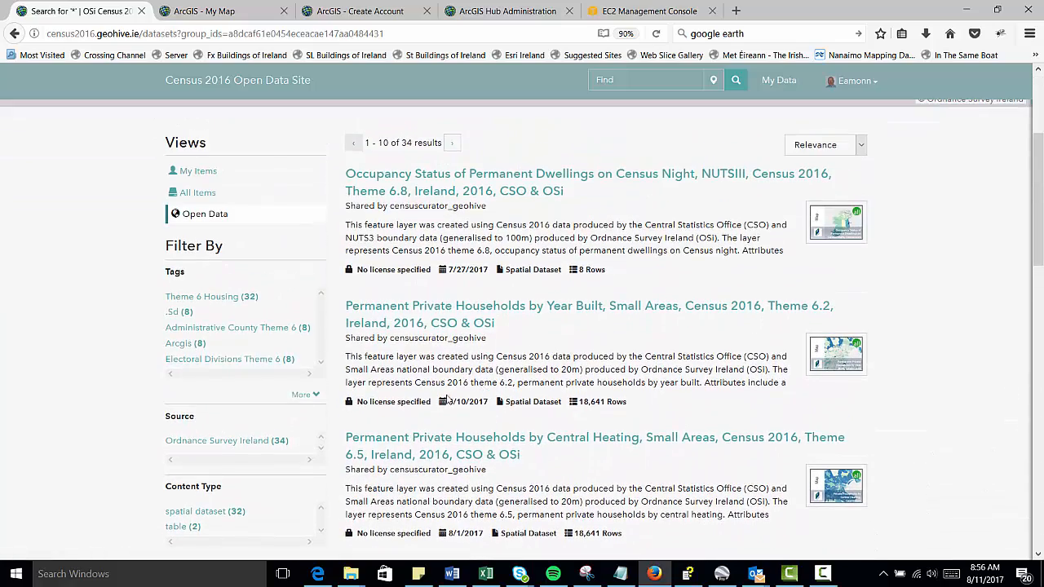
left_click(303, 396)
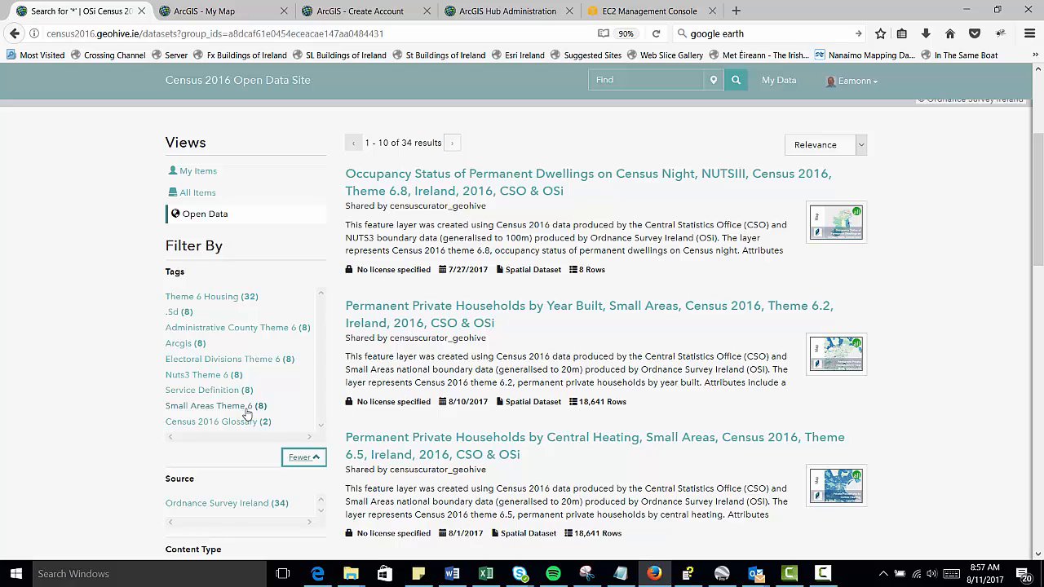
Step: Open the Theme 6.2 dataset Permanent Private Households by Year Built at Administrative County level
scroll(1034, 367, "down", 5)
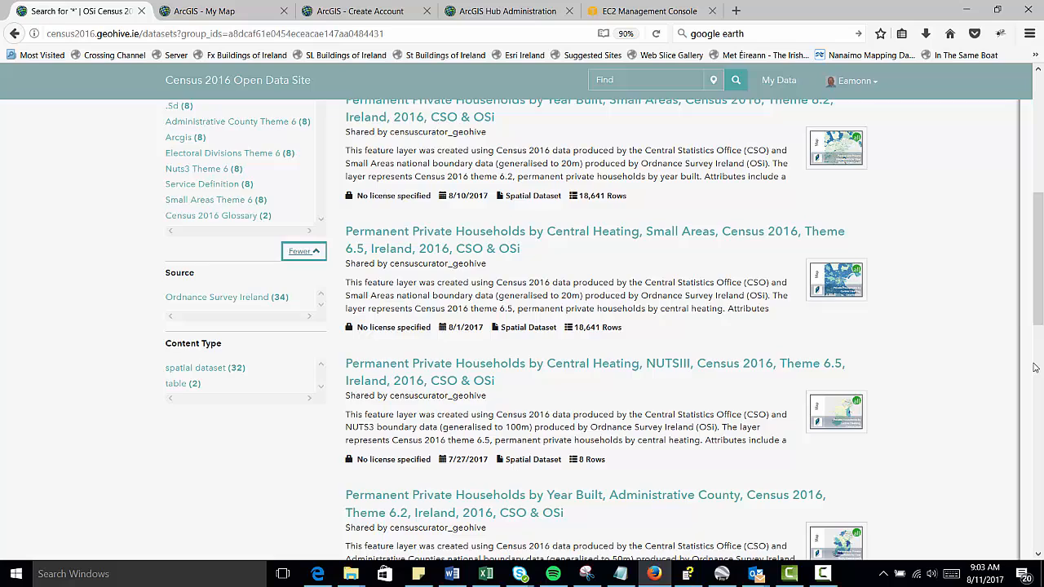
scroll(1033, 367, "down", 3)
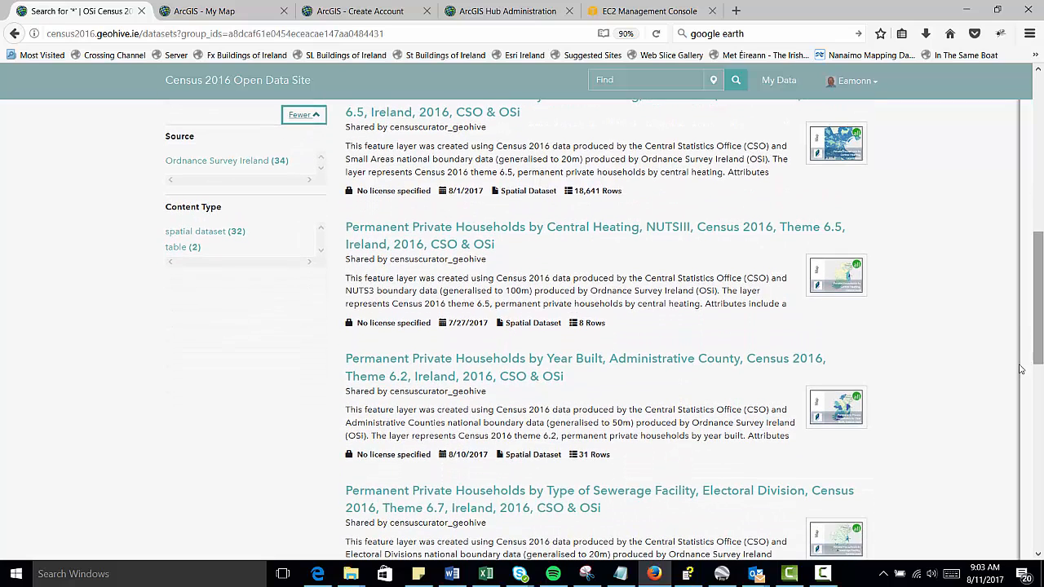
left_click(480, 361)
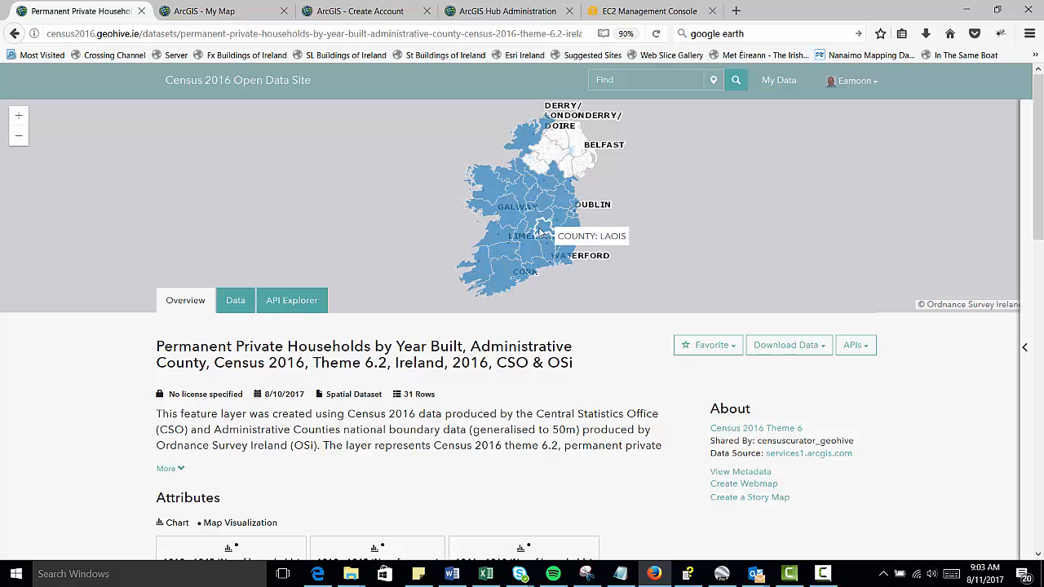
Step: Visualize the attribute 1971 - 1980 (No. of persons) as a chart and as a thematic map of the counties
scroll(534, 413, "down", 3)
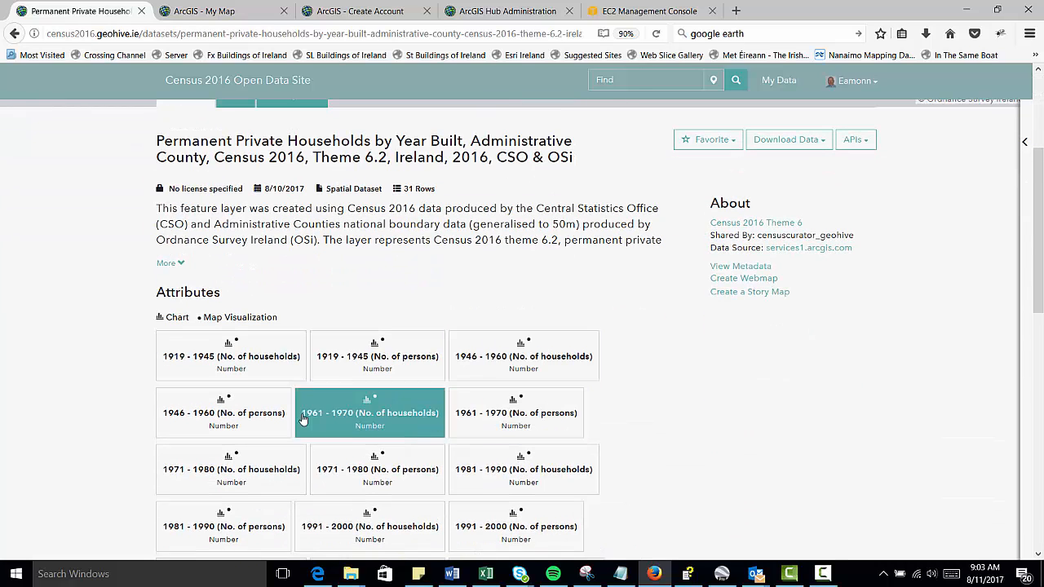
left_click(364, 477)
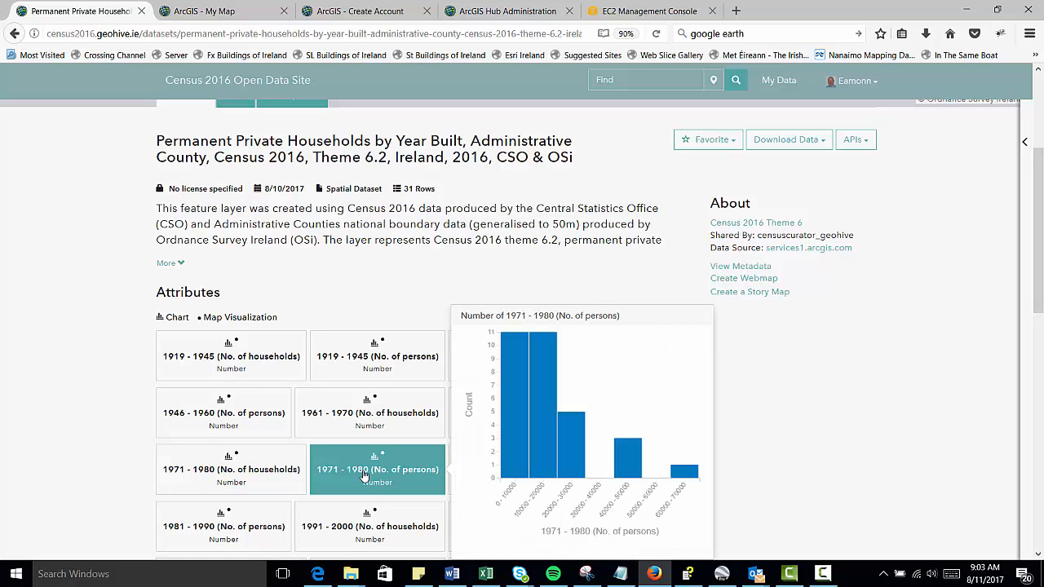
scroll(368, 318, "up", 3)
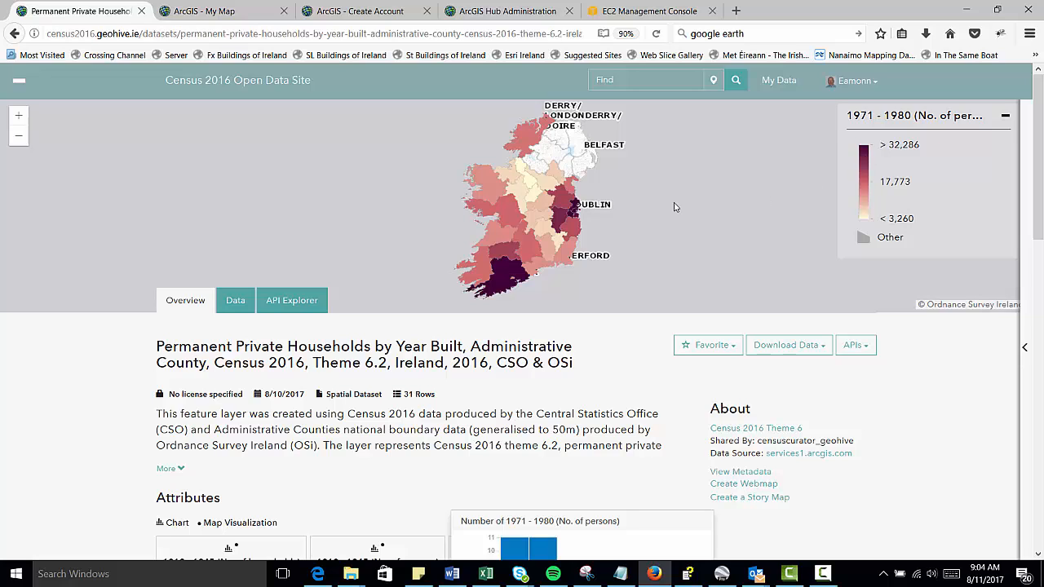
Step: Examine the 1971 - 1980 (No. of persons) values of individual counties on the map, from Galway across to Dublin
mouse_move(571, 210)
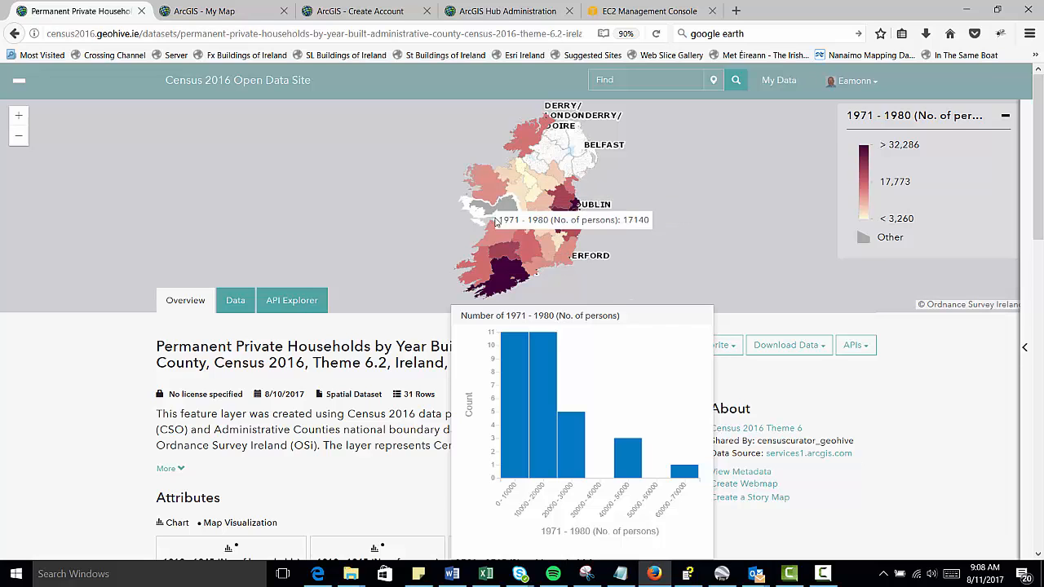
left_click(19, 117)
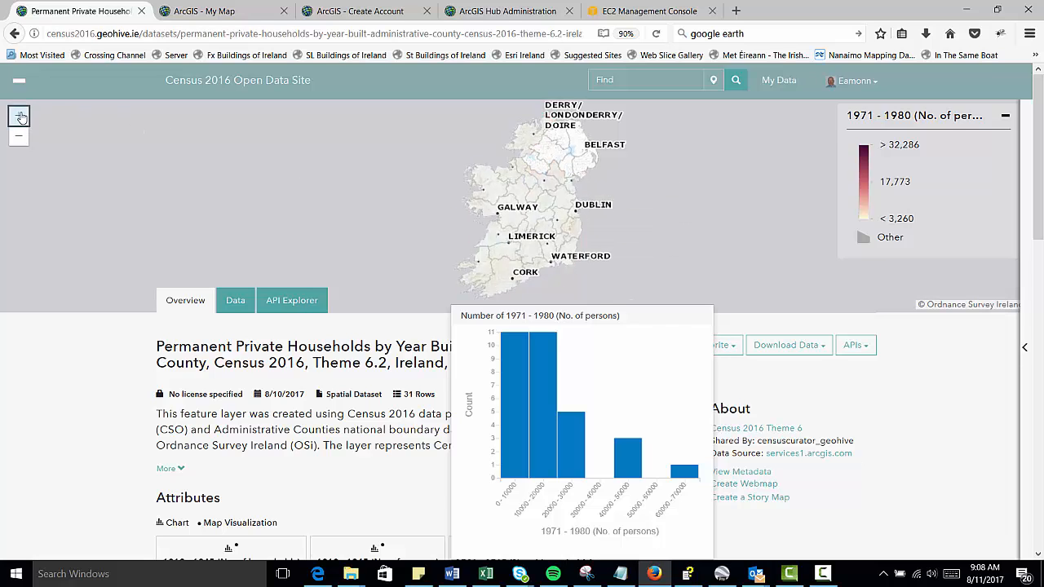
left_click(20, 118)
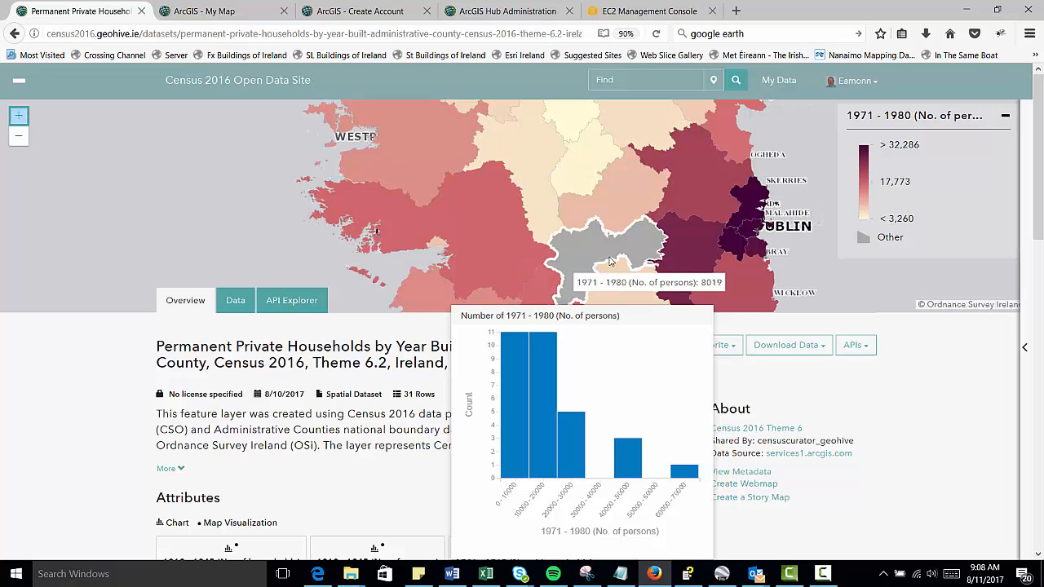
left_click_drag(491, 210, 620, 238)
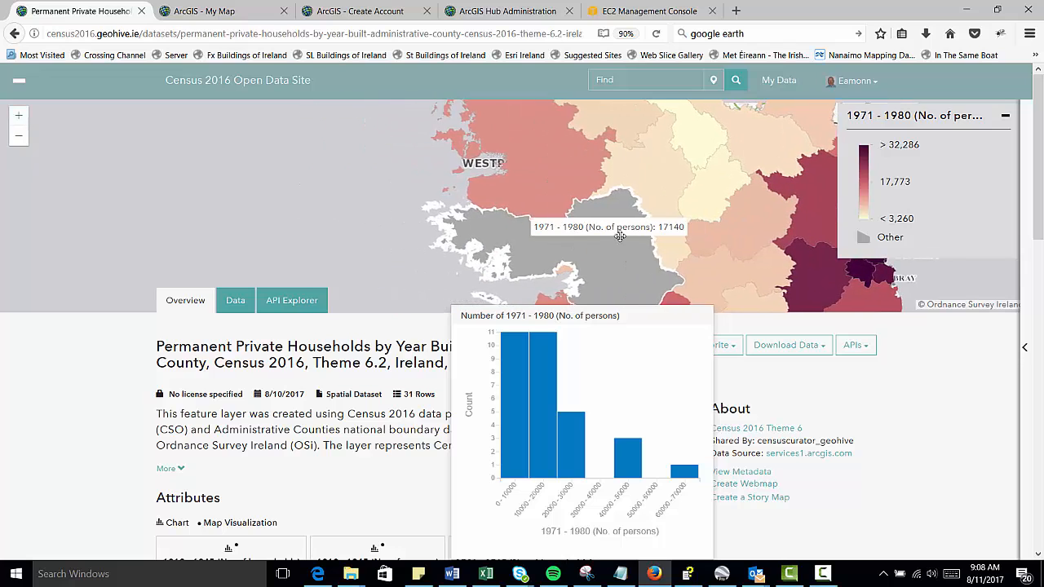
left_click_drag(744, 267, 480, 209)
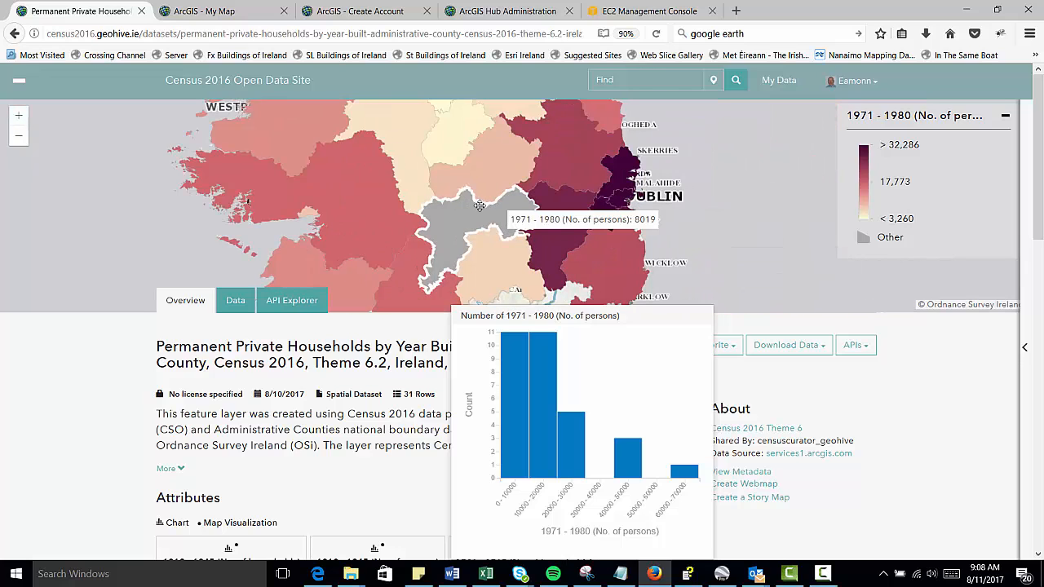
mouse_move(605, 204)
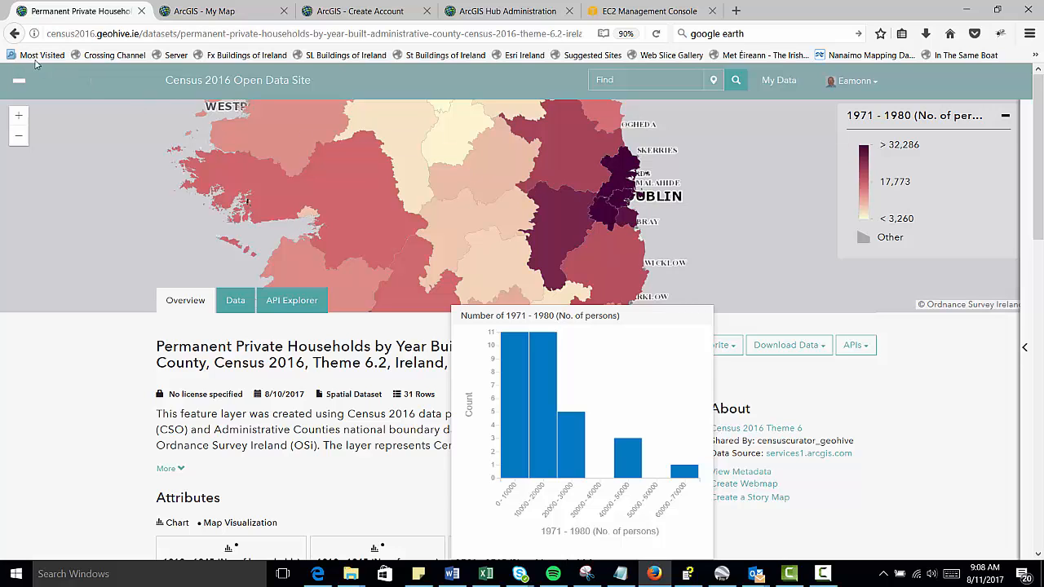
Step: Return to the Housing theme's dataset results and go to page 3
left_click(14, 33)
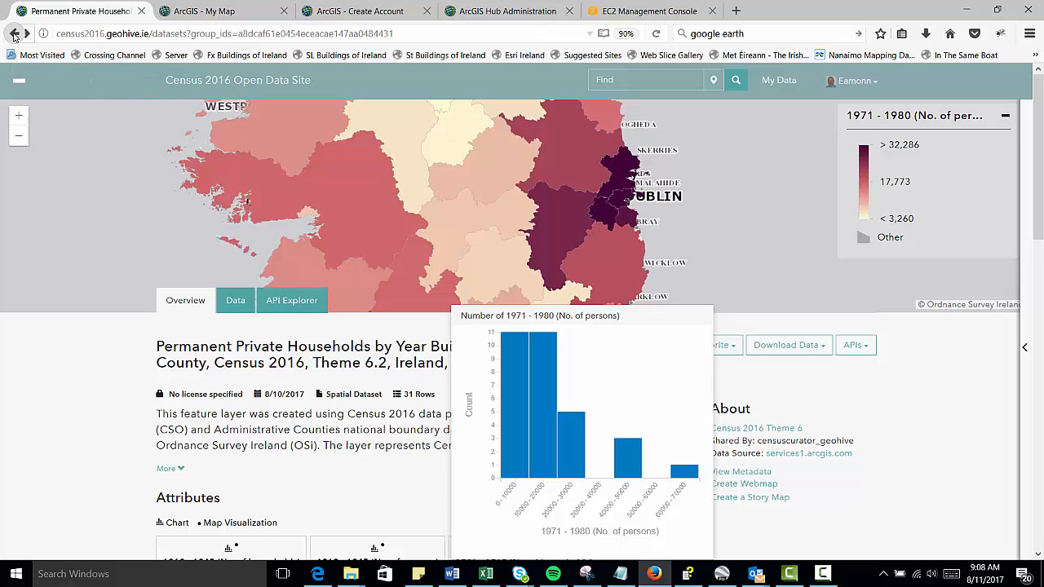
scroll(568, 455, "down", 12)
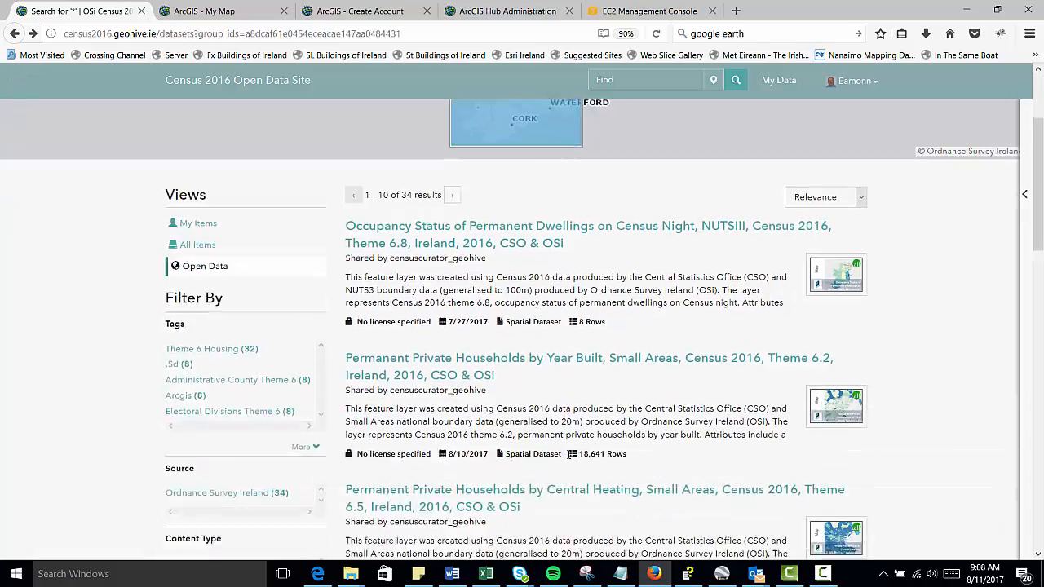
scroll(568, 458, "down", 5)
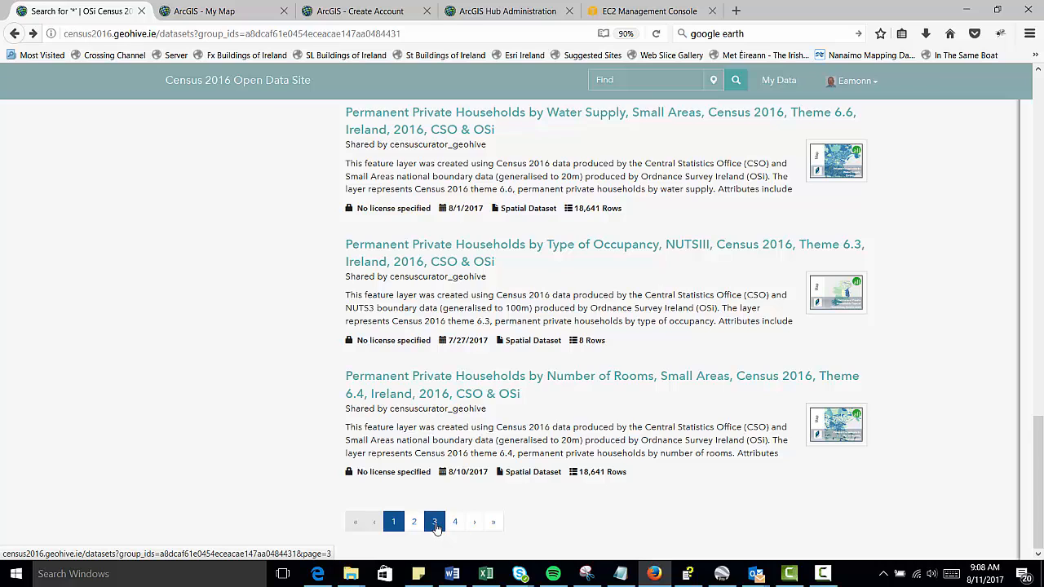
left_click(436, 526)
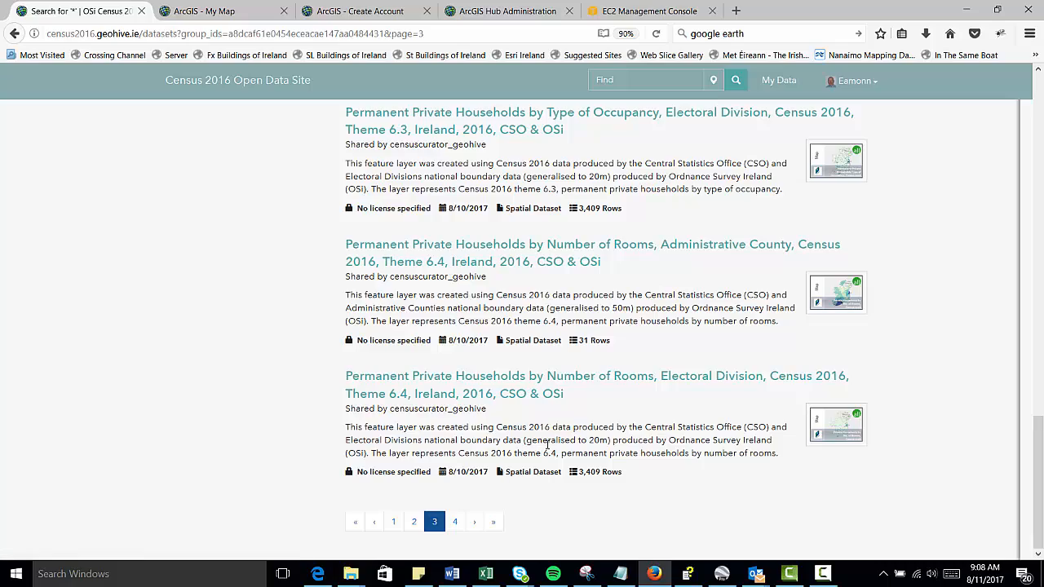
Step: Open the Theme 6.2 dataset Permanent Private Households by Year Built at Electoral Division level
scroll(547, 445, "up", 10)
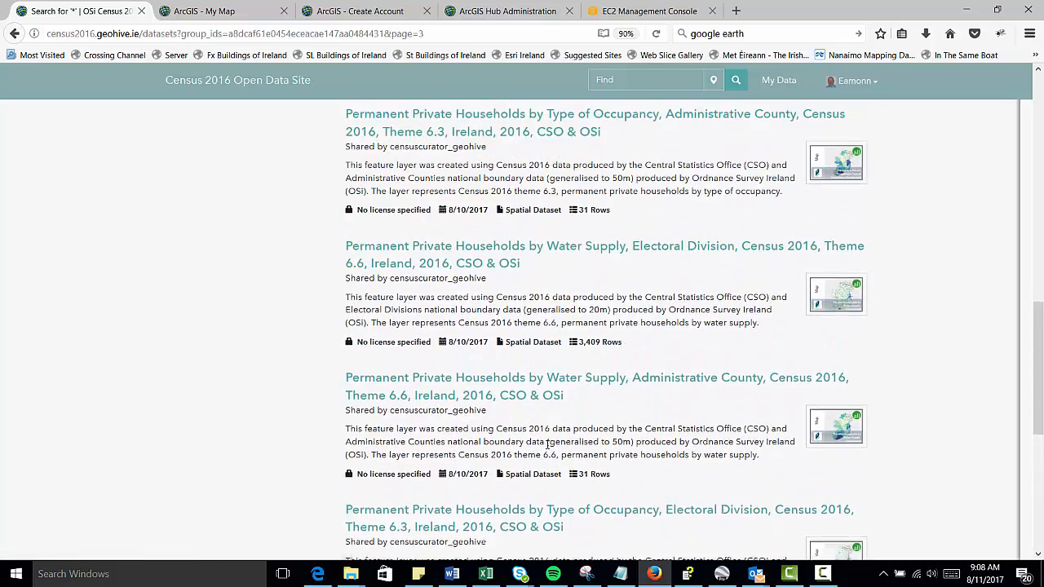
scroll(547, 444, "up", 7)
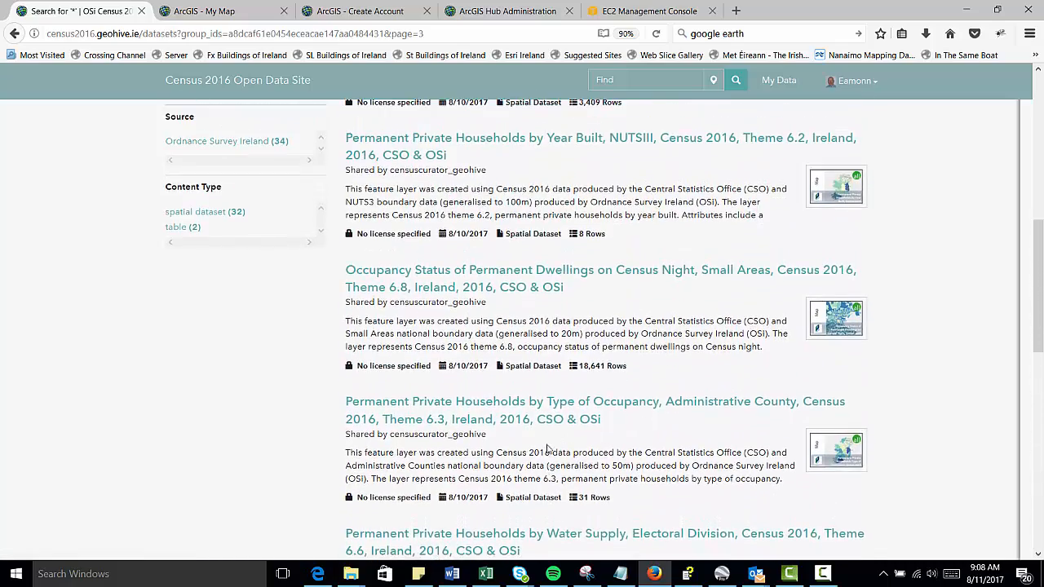
scroll(547, 447, "up", 6)
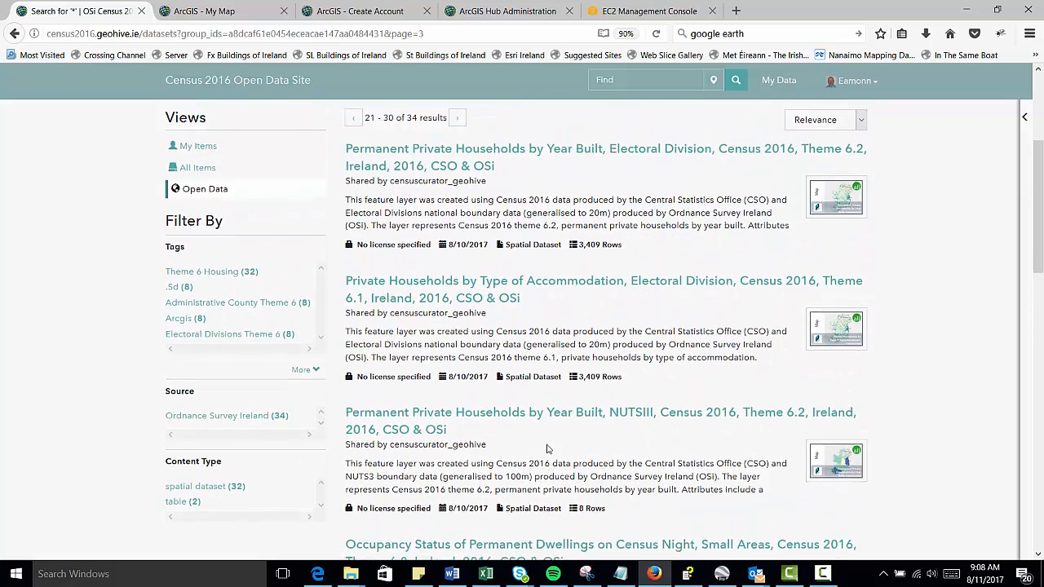
left_click(548, 218)
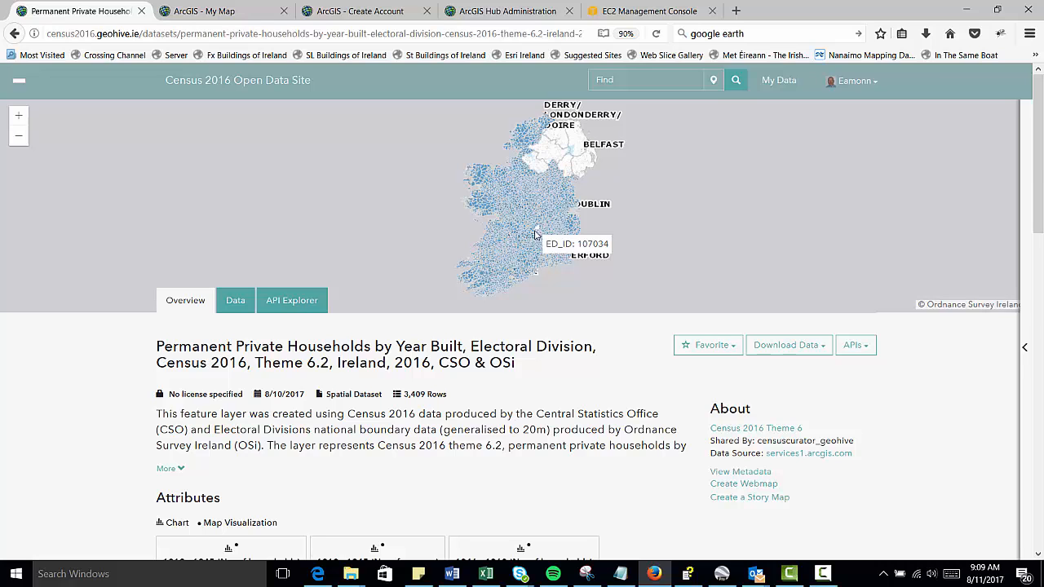
Step: Map the attribute 1971 - 1980 (No. of persons) across the electoral divisions
scroll(378, 370, "down", 3)
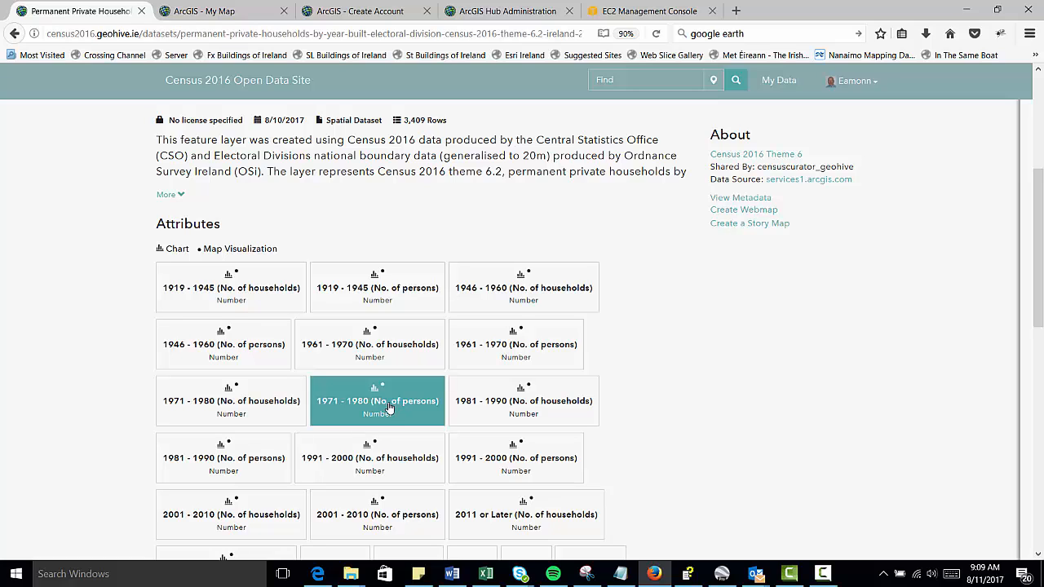
left_click(388, 407)
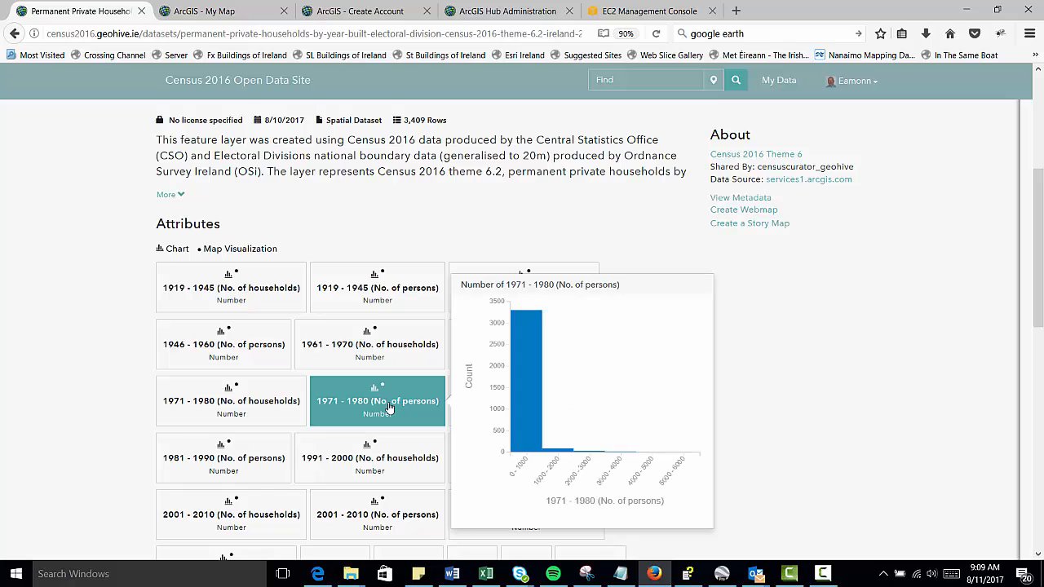
scroll(587, 250, "up", 4)
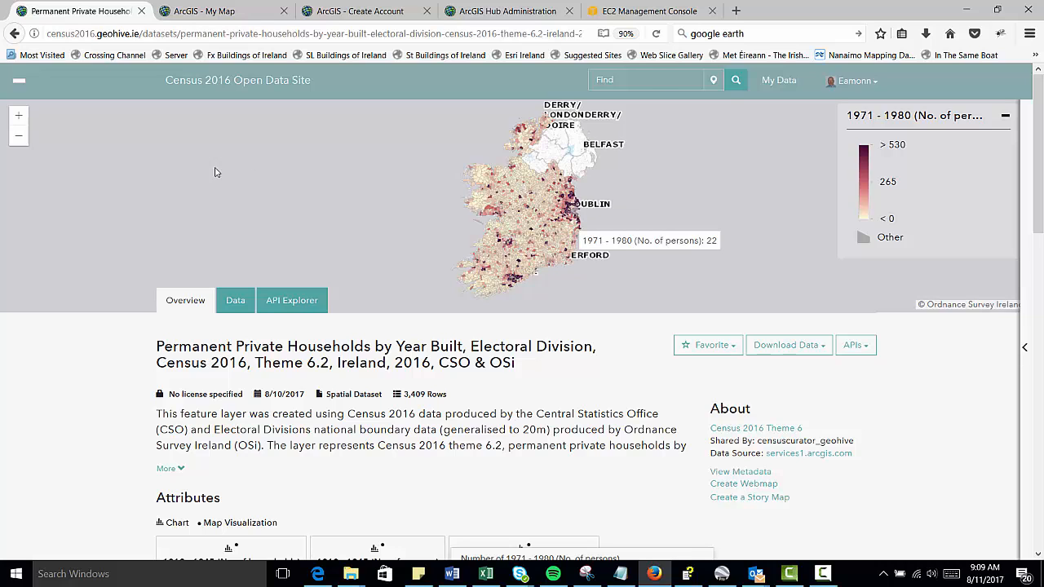
Step: Examine the 1971 - 1980 (No. of persons) values of the electoral divisions from Galway across to Dublin
left_click(17, 117)
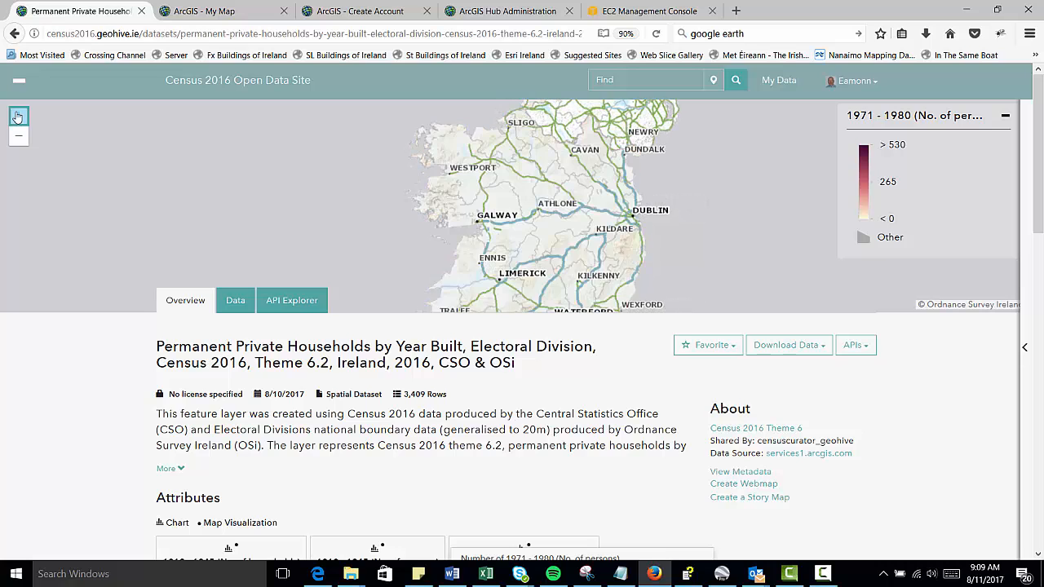
left_click(17, 117)
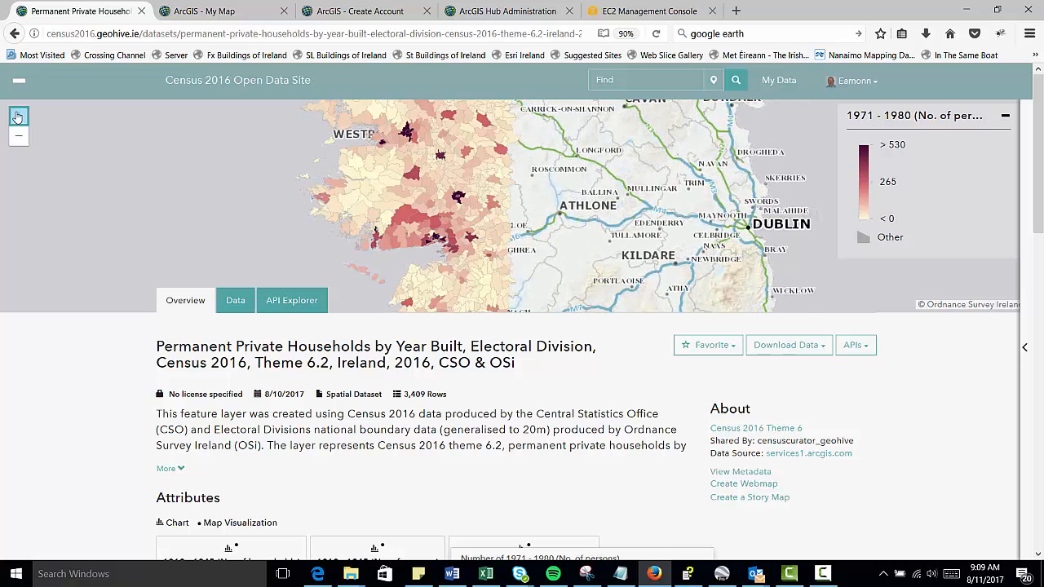
left_click(17, 117)
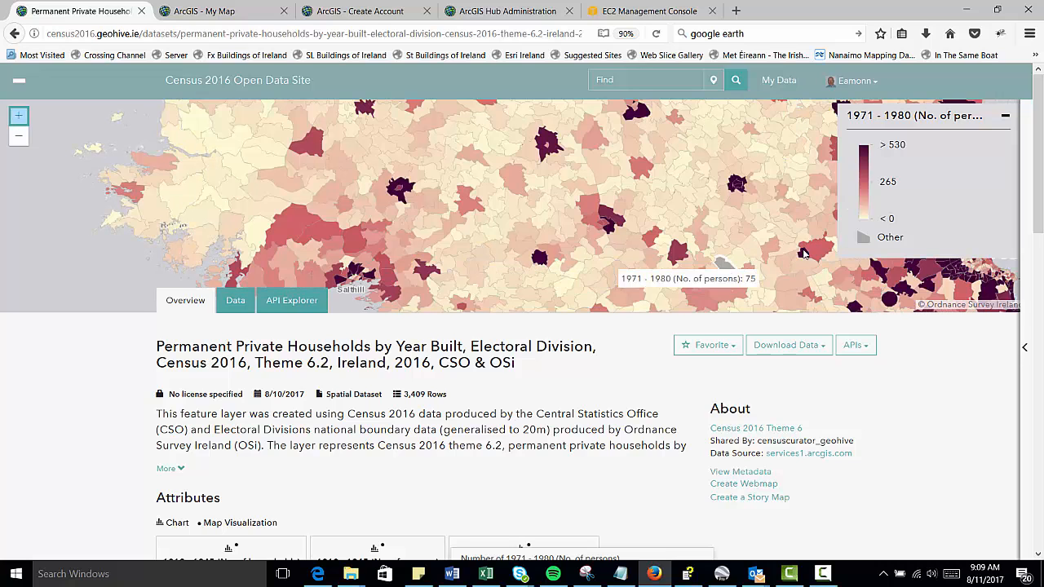
left_click_drag(737, 236, 469, 218)
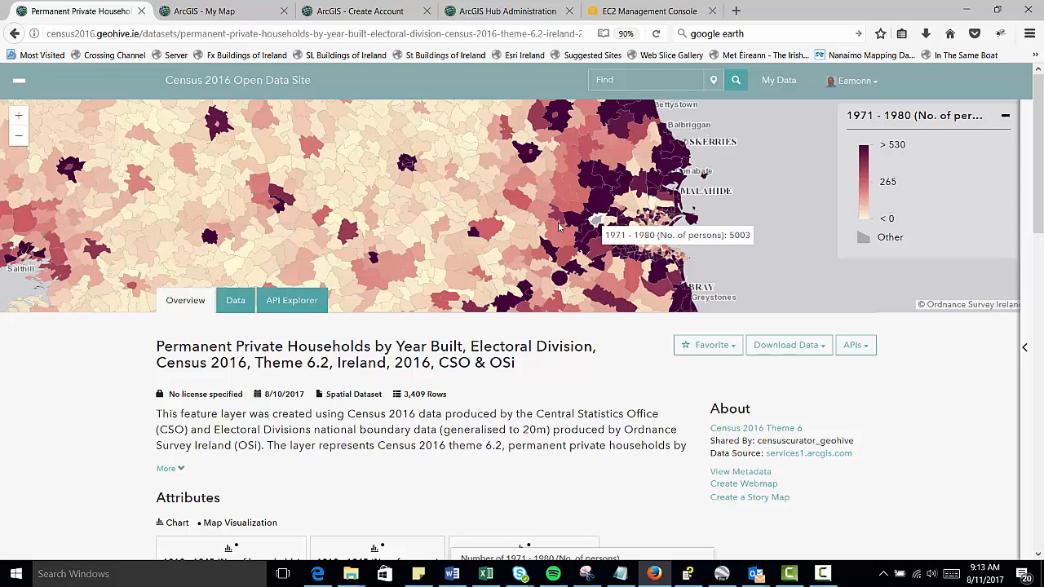
Step: Return to the Housing theme's first results page and open the Theme 6.2 dataset Permanent Private Households by Year Built at Small Areas level
left_click(14, 36)
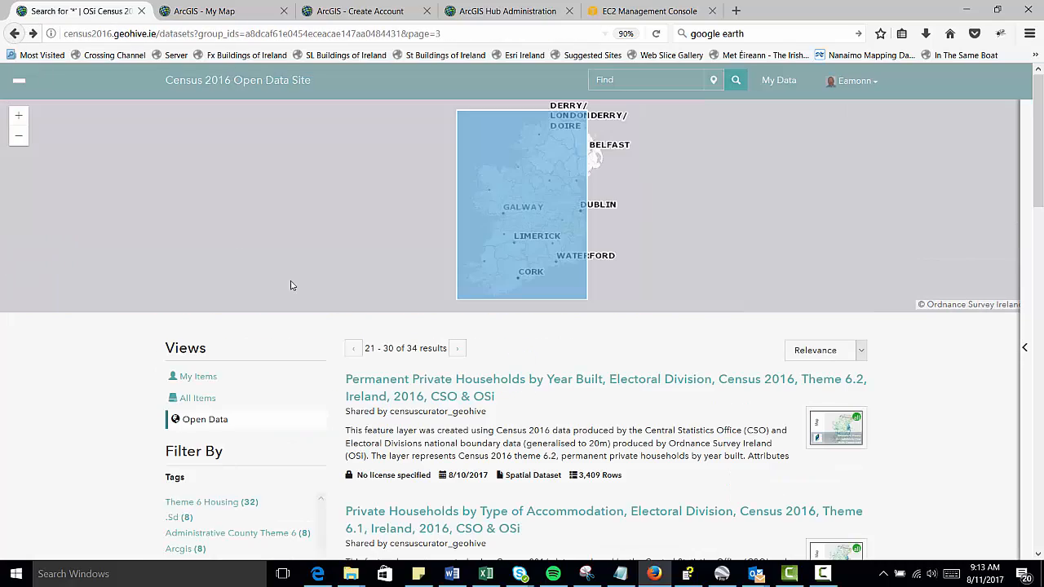
scroll(515, 430, "down", 10)
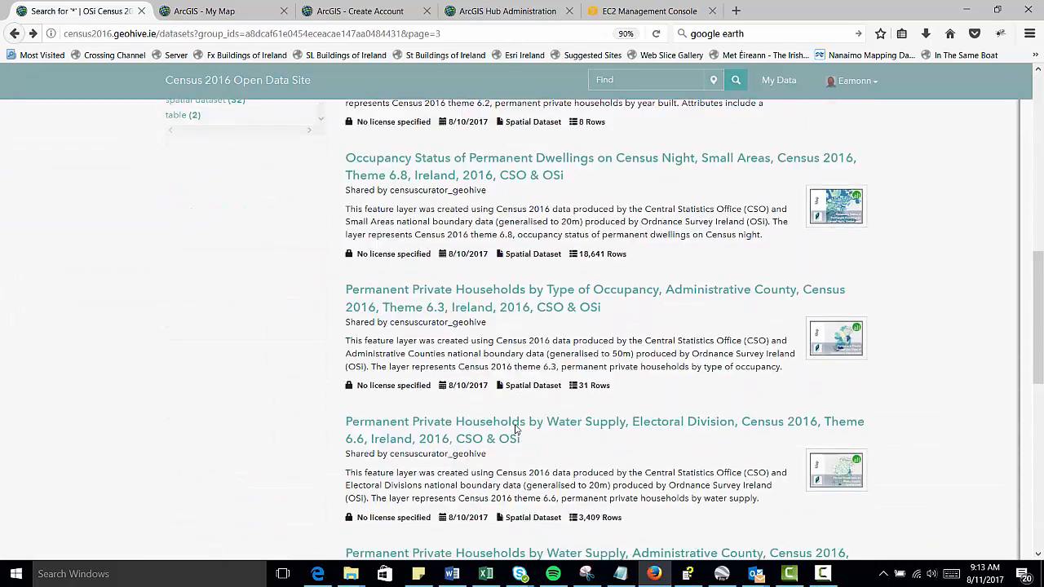
scroll(516, 430, "down", 7)
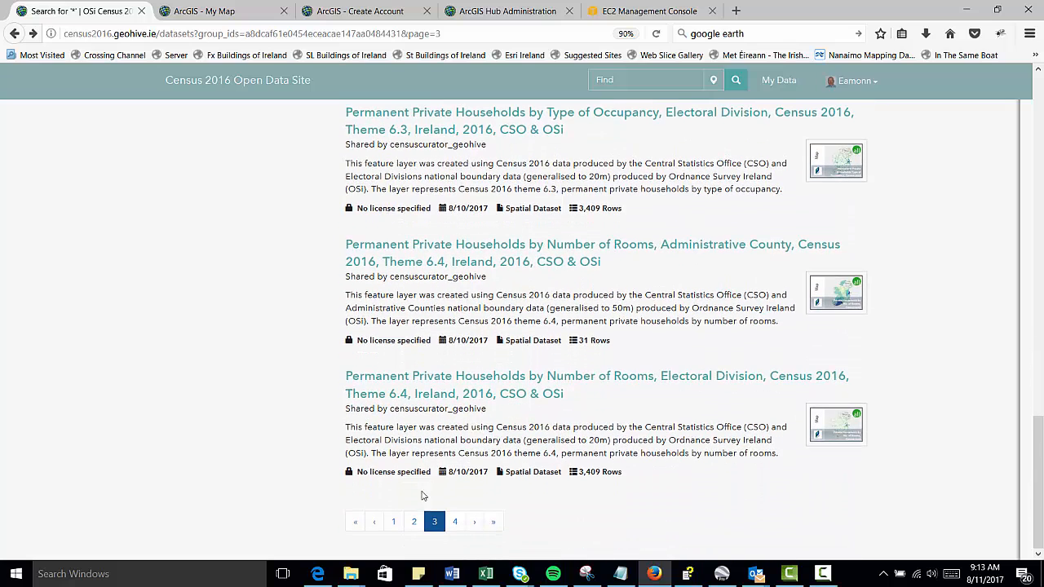
left_click(395, 523)
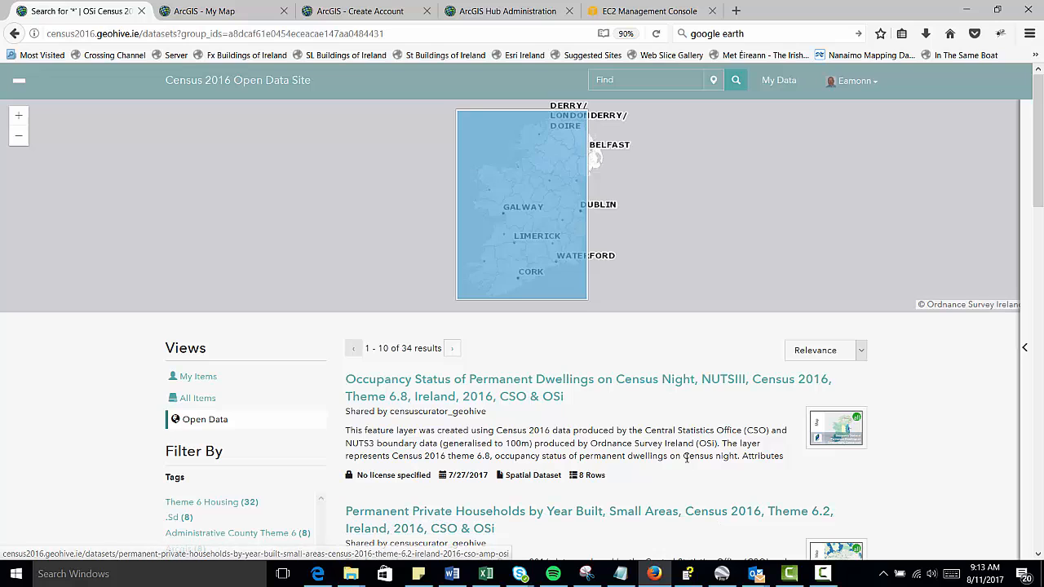
scroll(685, 458, "down", 2)
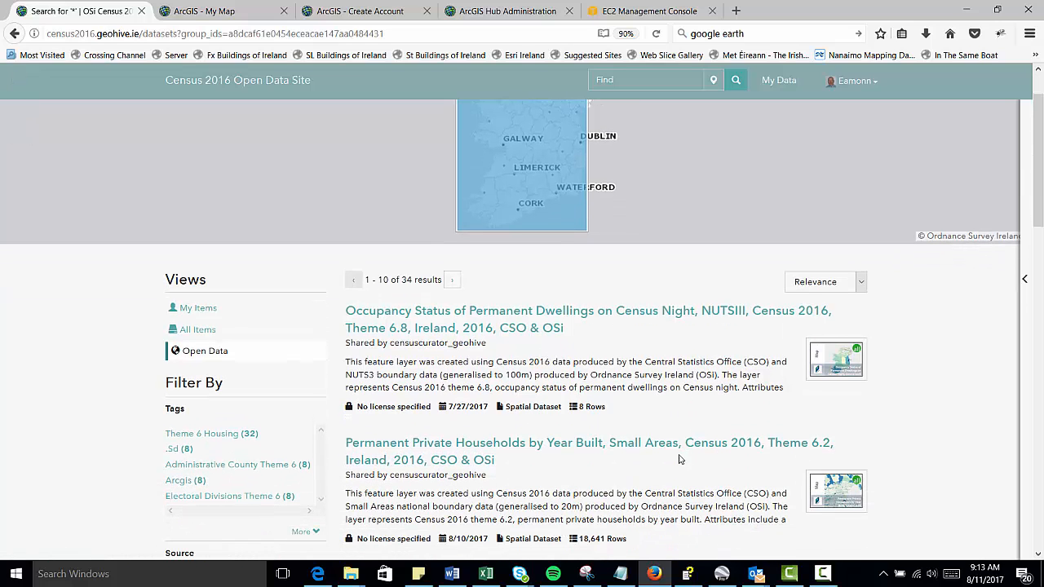
left_click(658, 448)
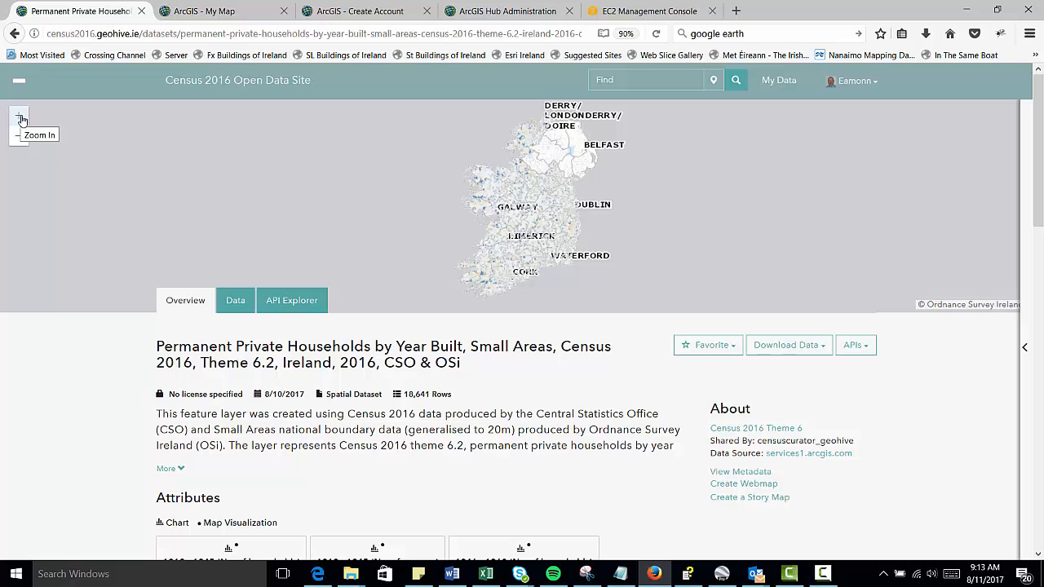
Step: Map the attribute 1971 - 1980 (No. of persons) across the small areas around Dublin
left_click(20, 119)
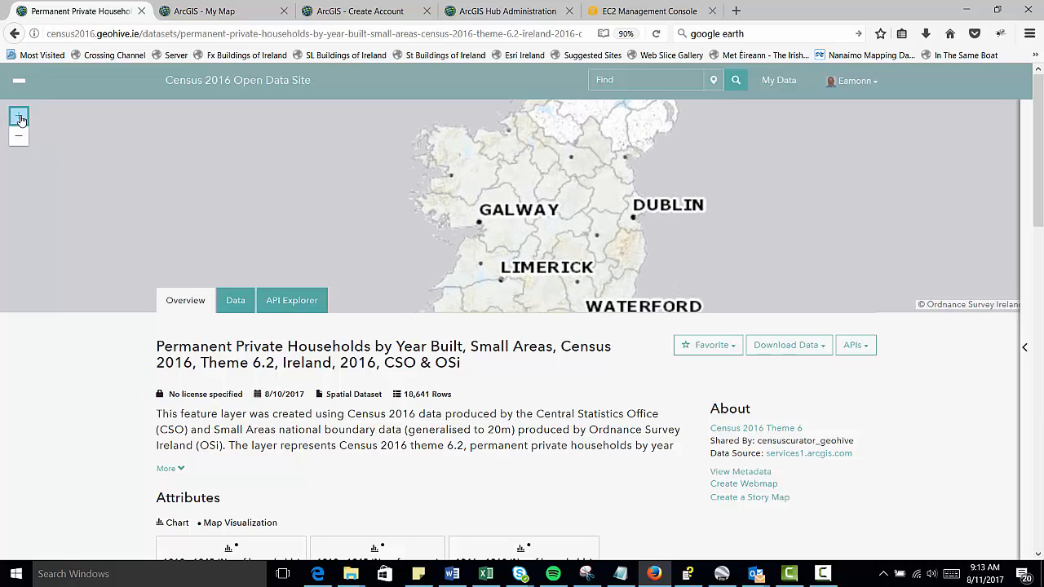
left_click(20, 119)
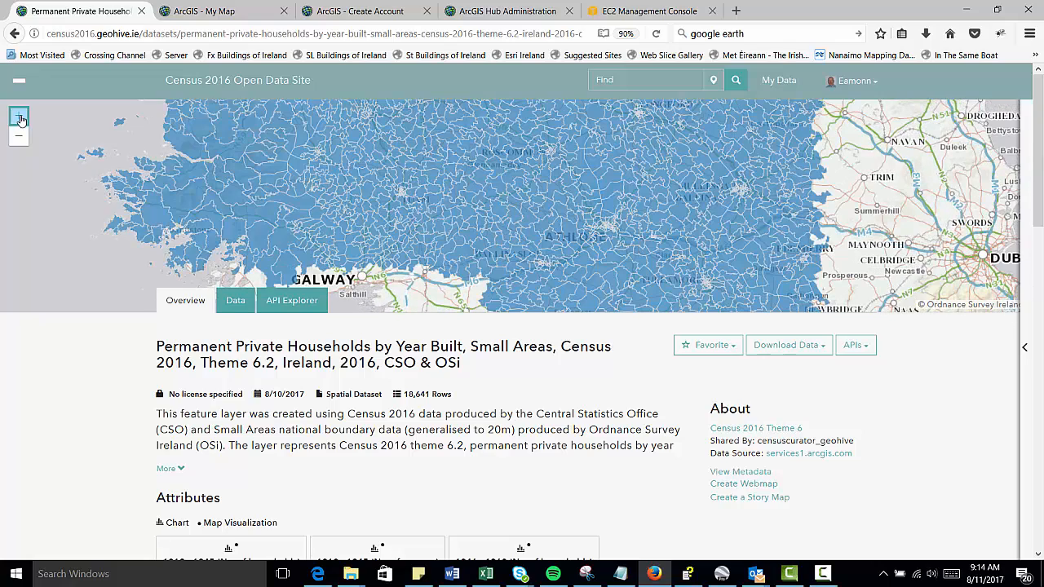
left_click(21, 119)
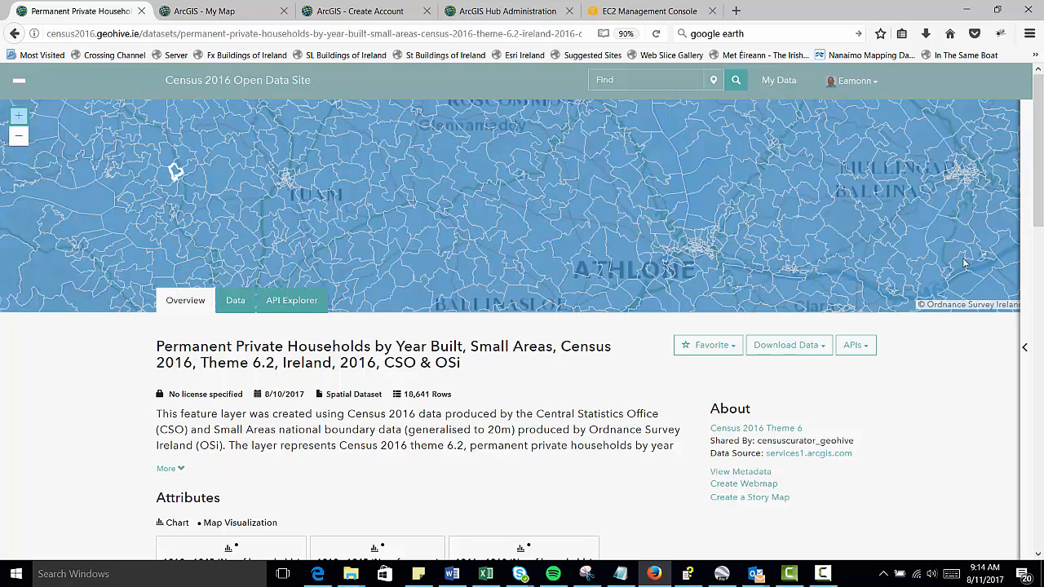
left_click_drag(994, 247, 370, 191)
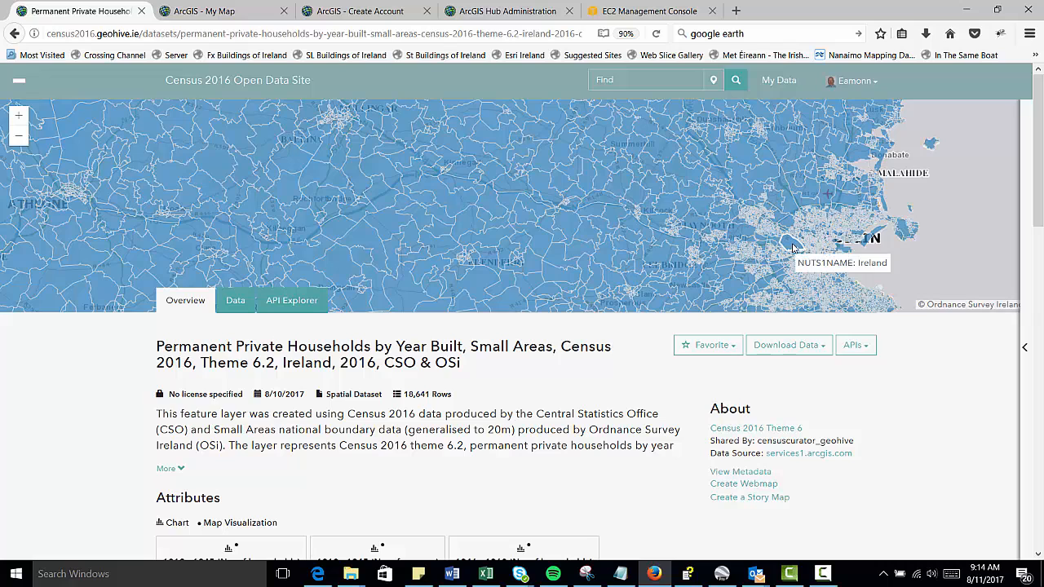
left_click_drag(565, 163, 533, 149)
left_click(19, 118)
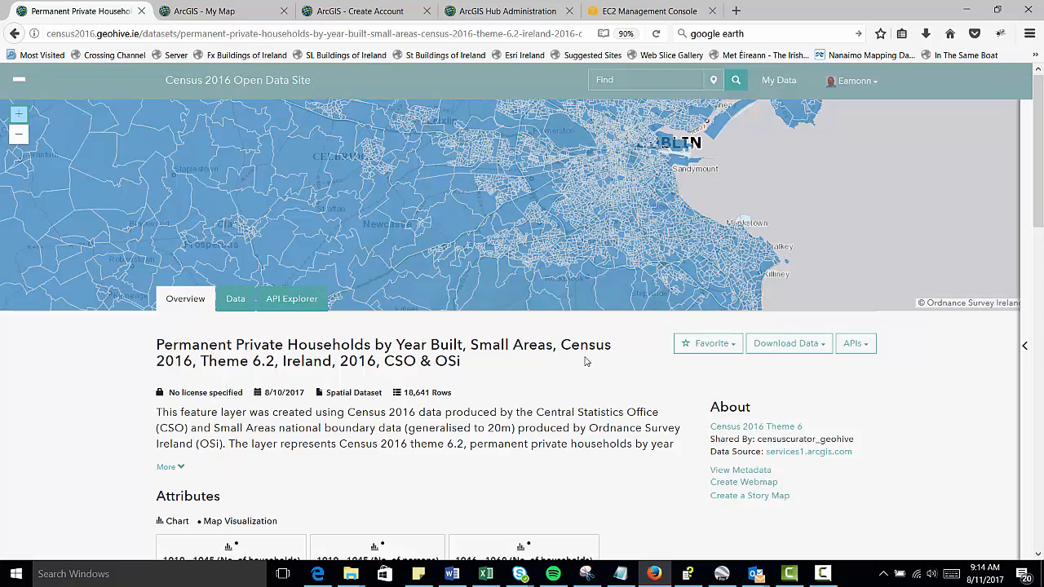
scroll(584, 361, "down", 4)
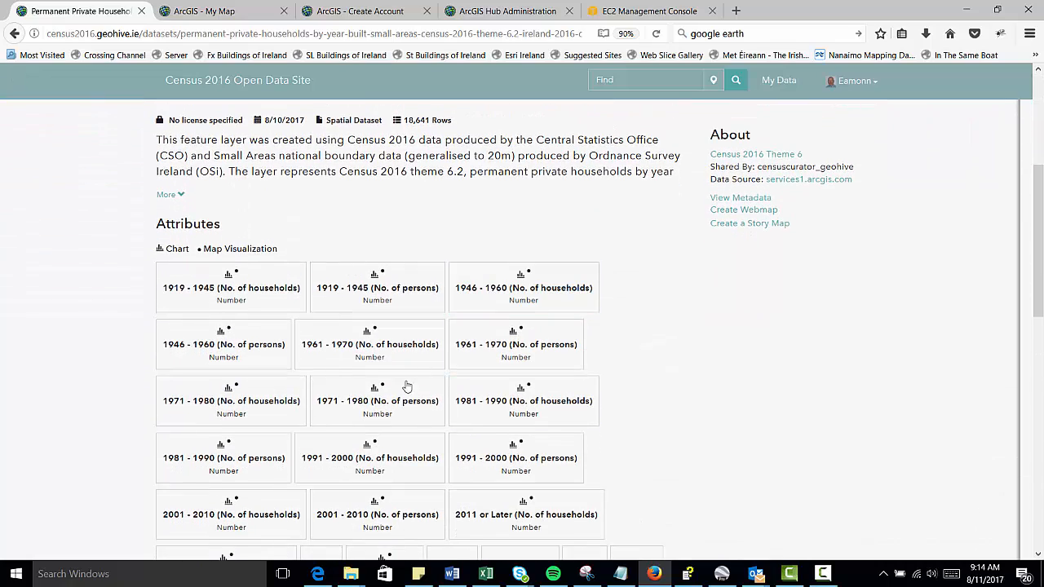
left_click(400, 399)
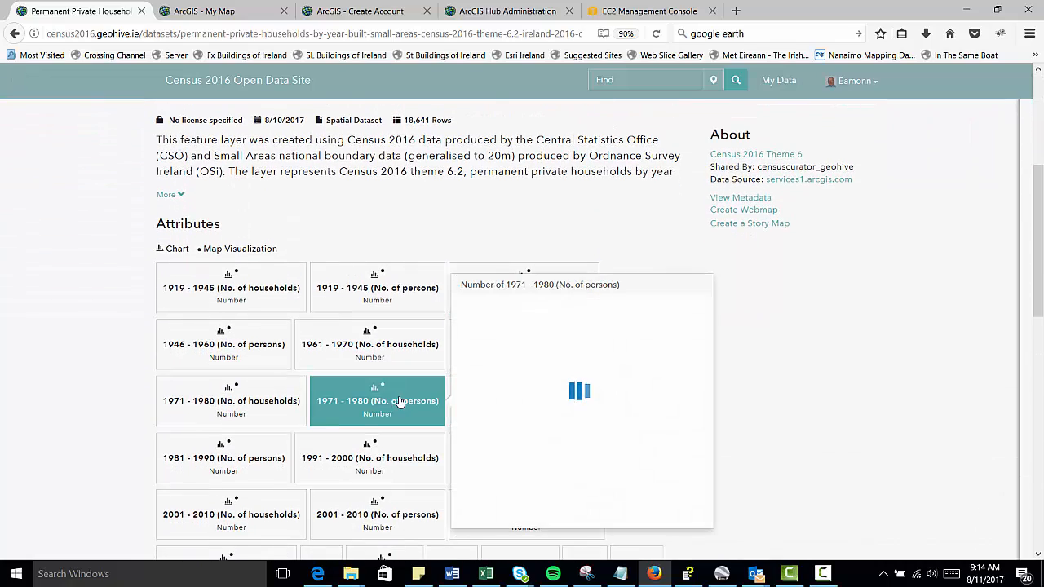
scroll(704, 200, "up", 4)
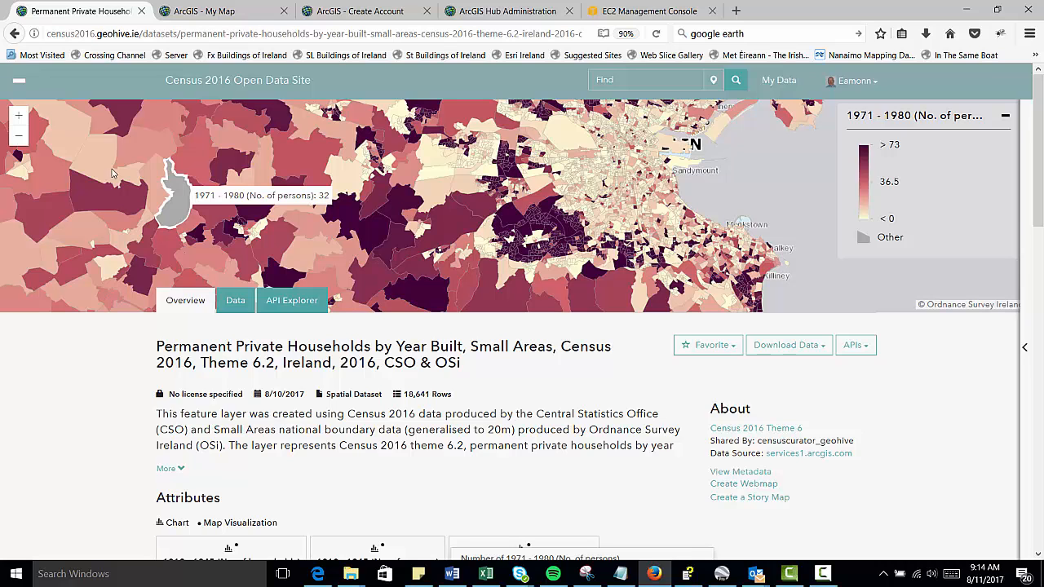
Step: Create an ArcGIS web map from the Small Areas dataset and inspect its 1971 - 1980 (No. of persons) symbols over Dublin
left_click(19, 138)
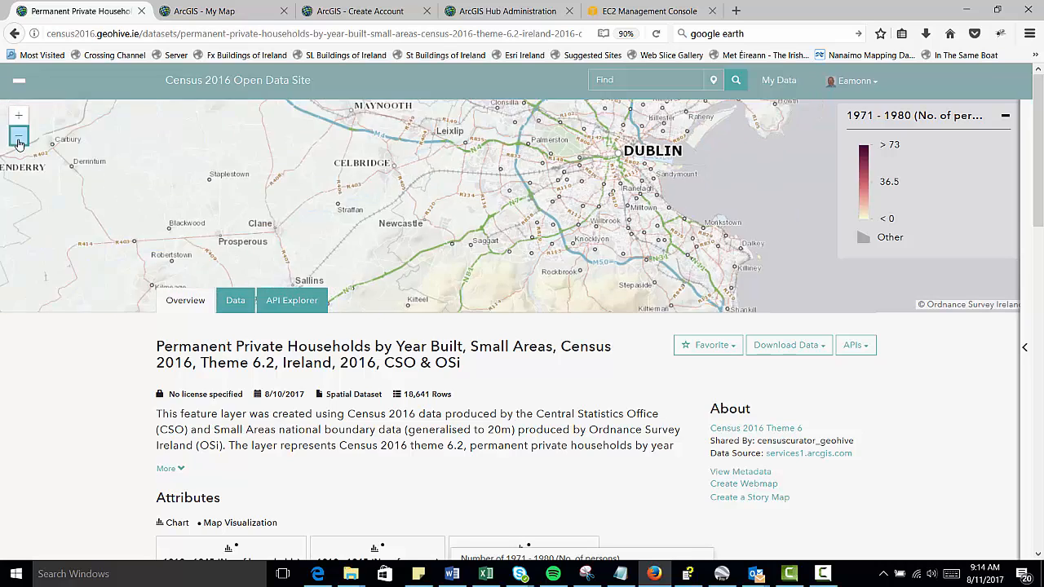
left_click(18, 137)
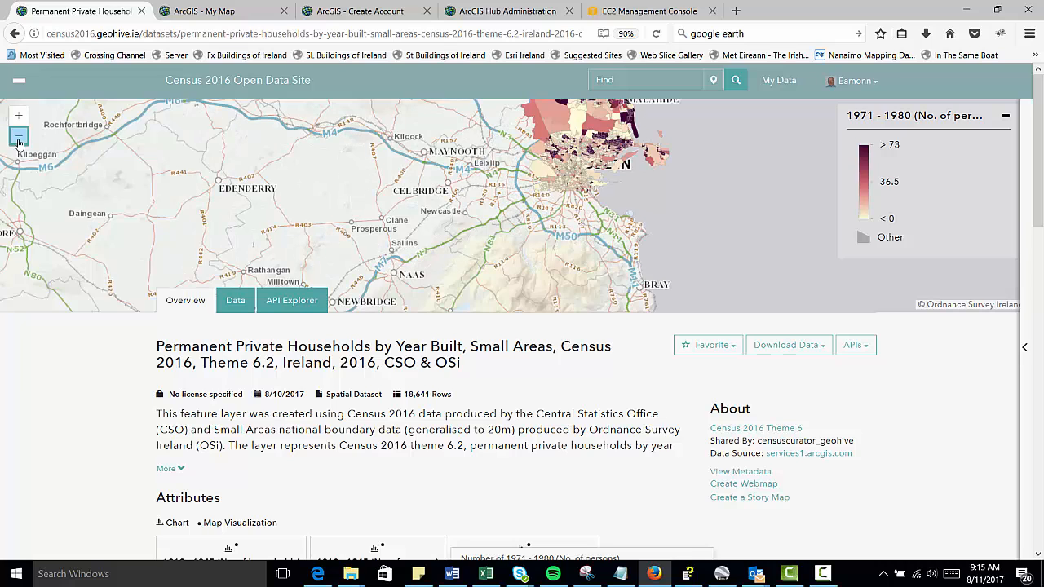
left_click(19, 139)
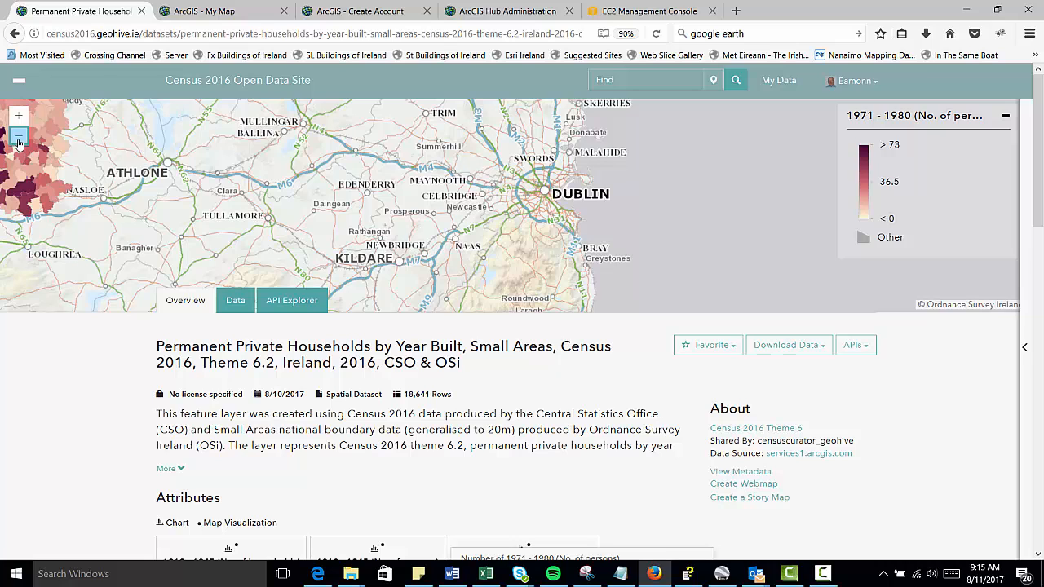
left_click(19, 139)
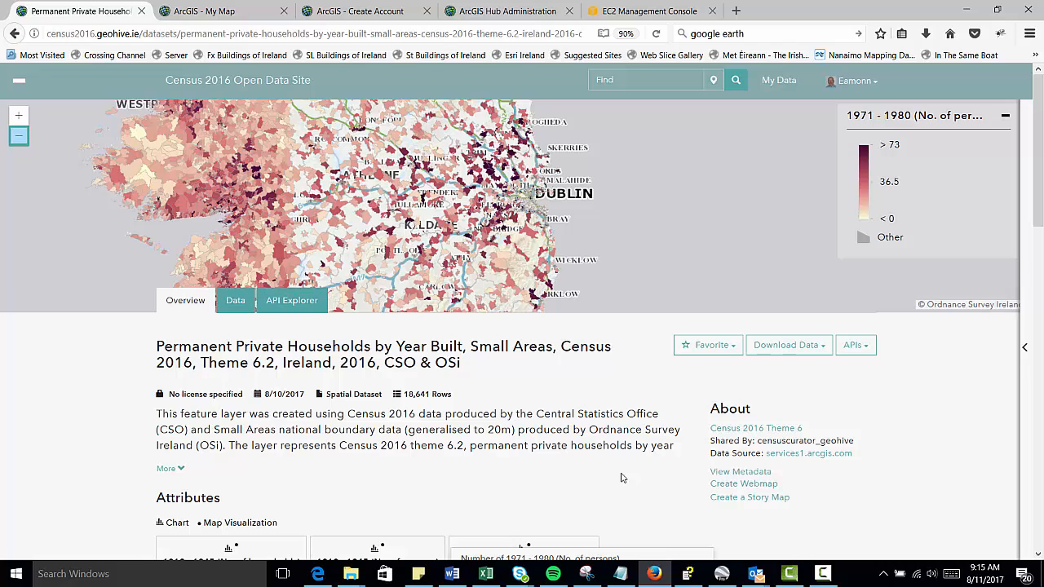
left_click(744, 484)
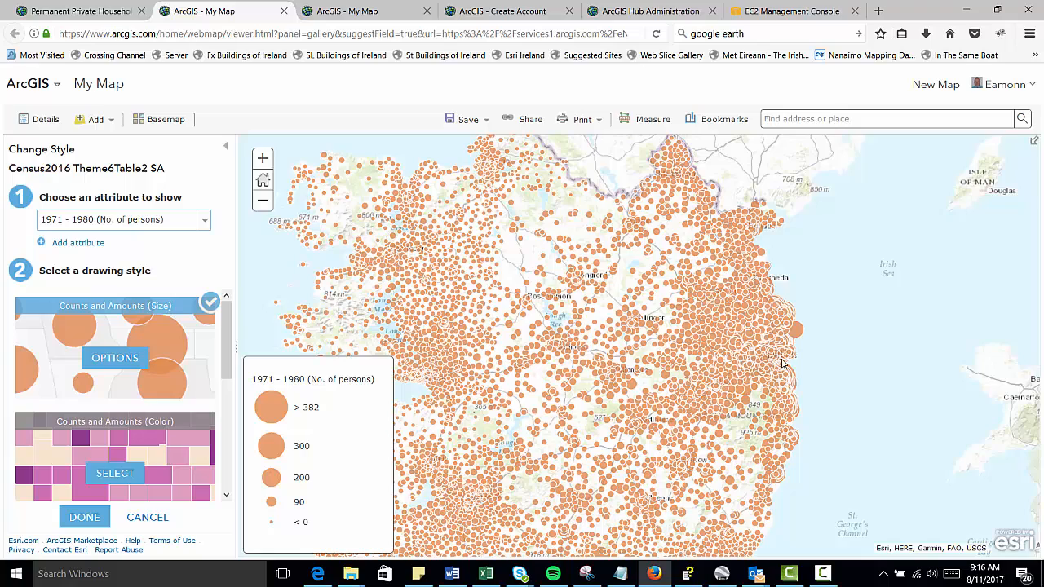
scroll(783, 363, "up", 8)
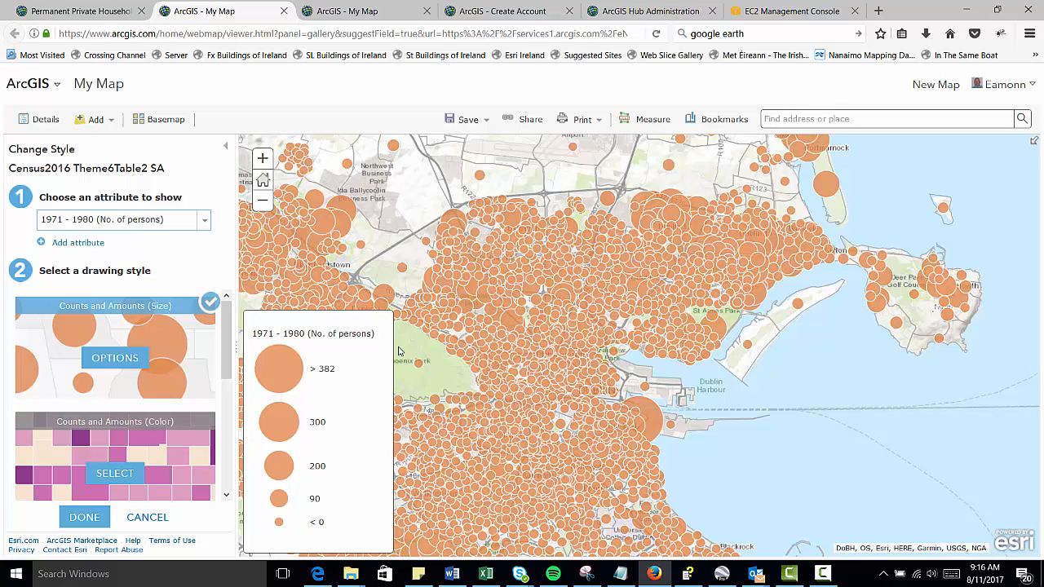
left_click(120, 359)
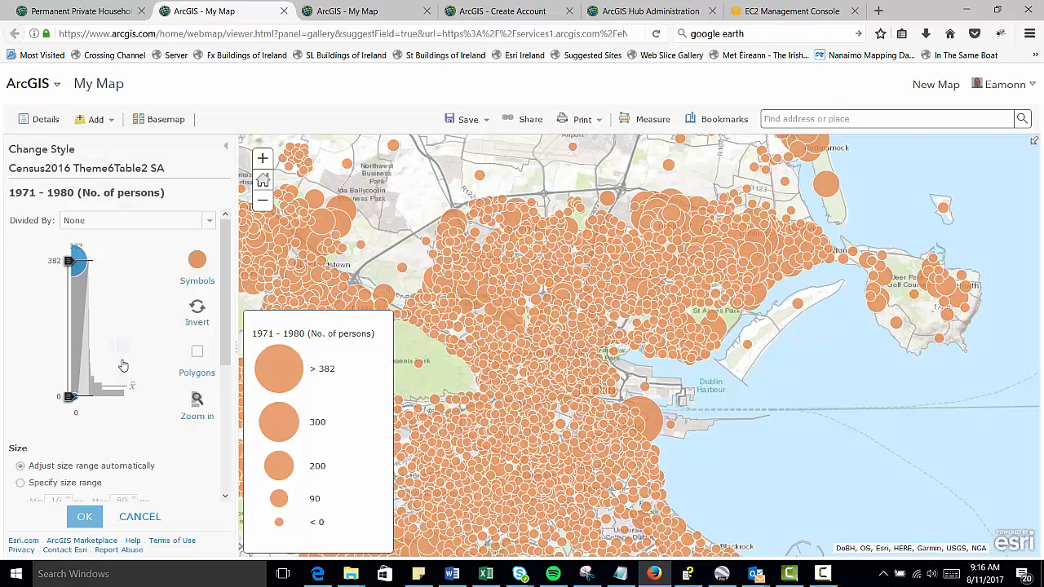
left_click(208, 220)
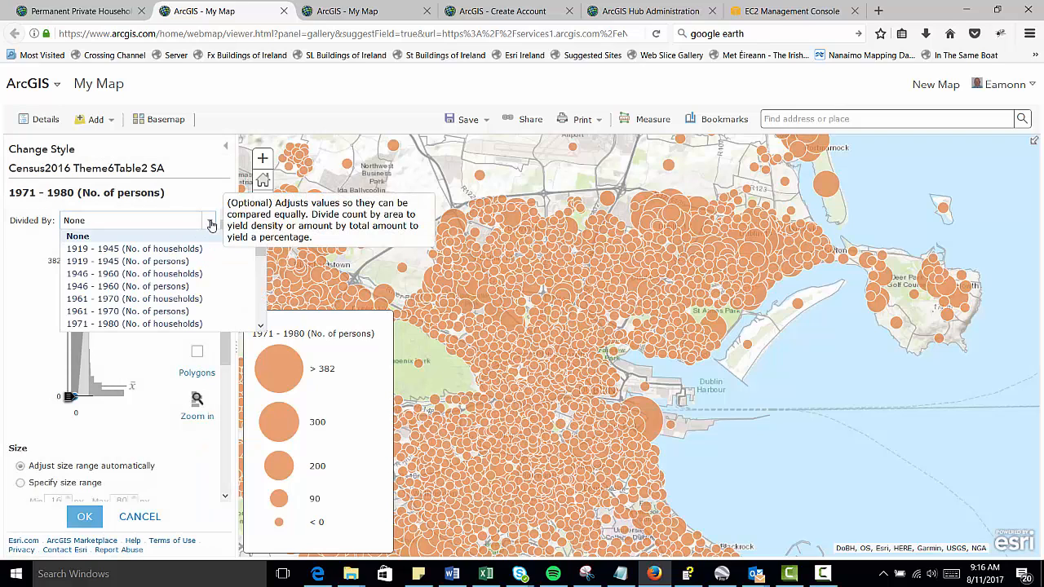
left_click(210, 224)
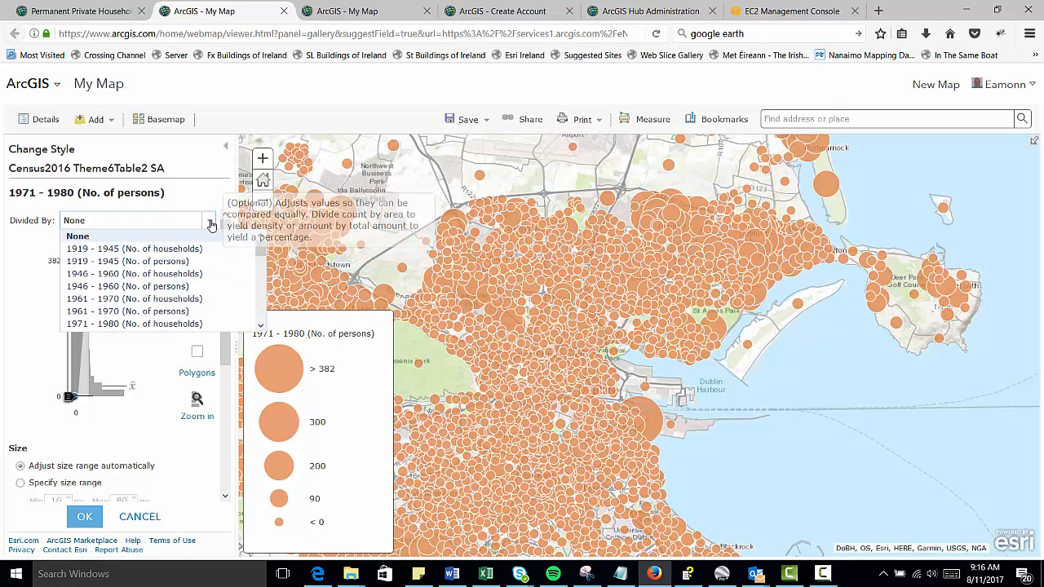
left_click(210, 224)
left_click(144, 517)
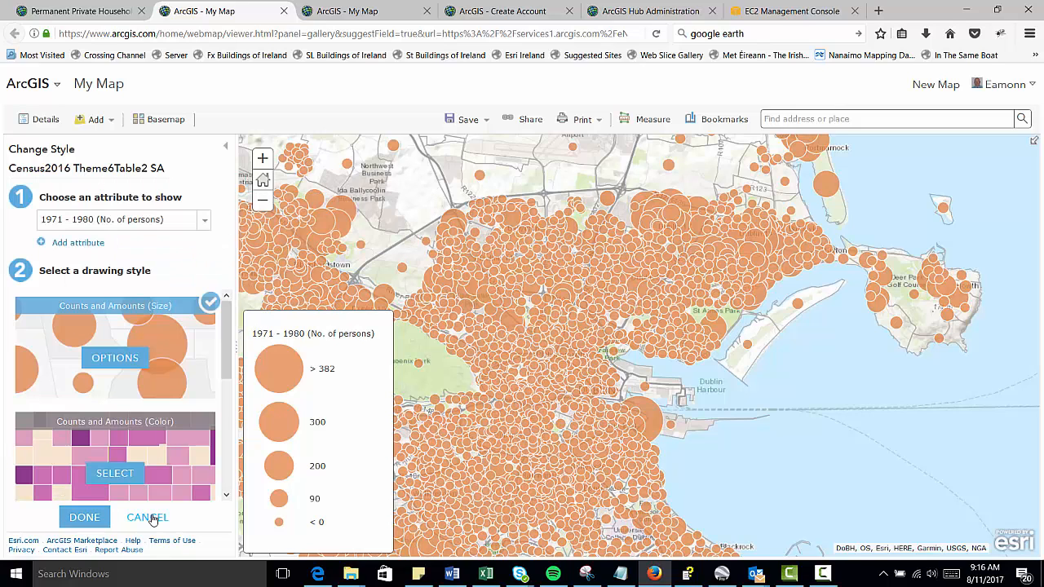
Step: Style 1971 - 1980 (No. of persons) with Counts and Amounts (Color), divided by Total (No. of persons)
left_click(131, 473)
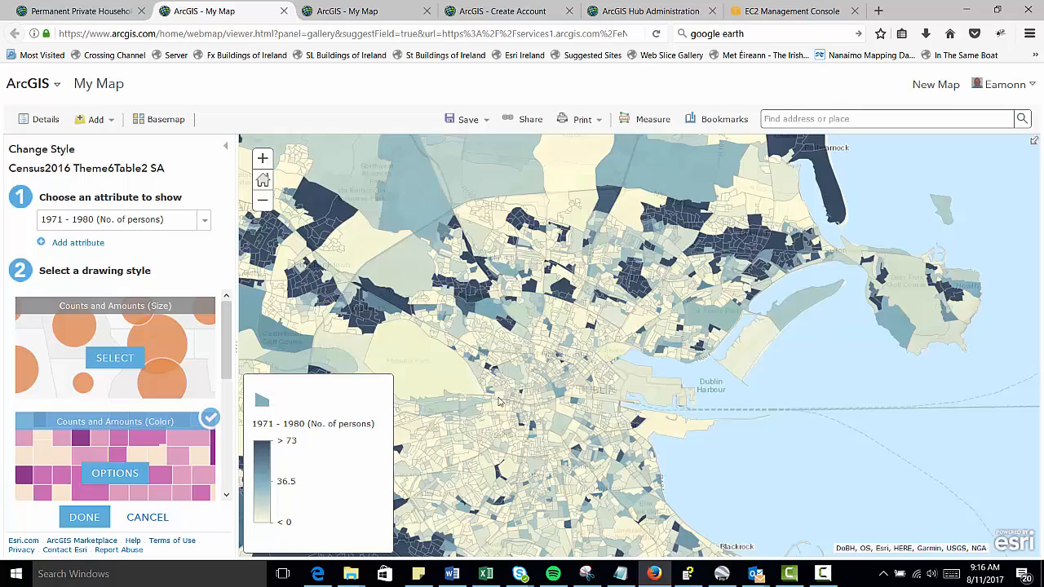
left_click_drag(495, 403, 573, 351)
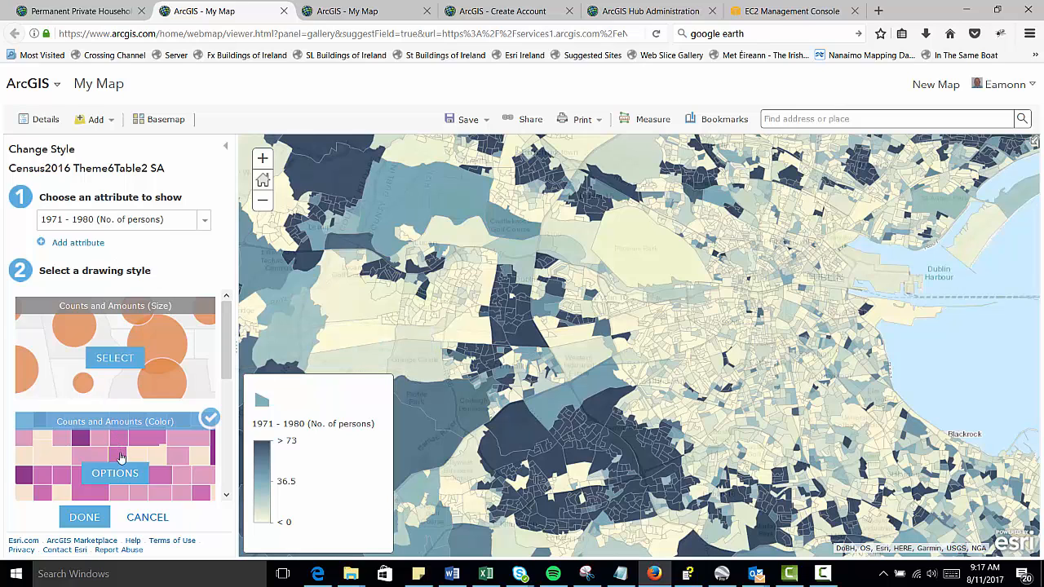
left_click(90, 475)
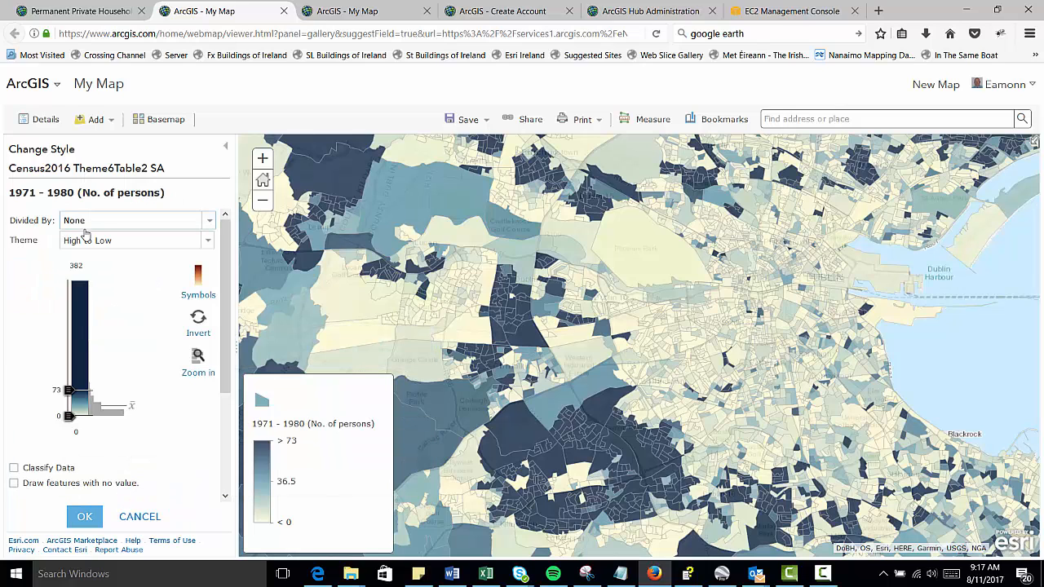
left_click(208, 224)
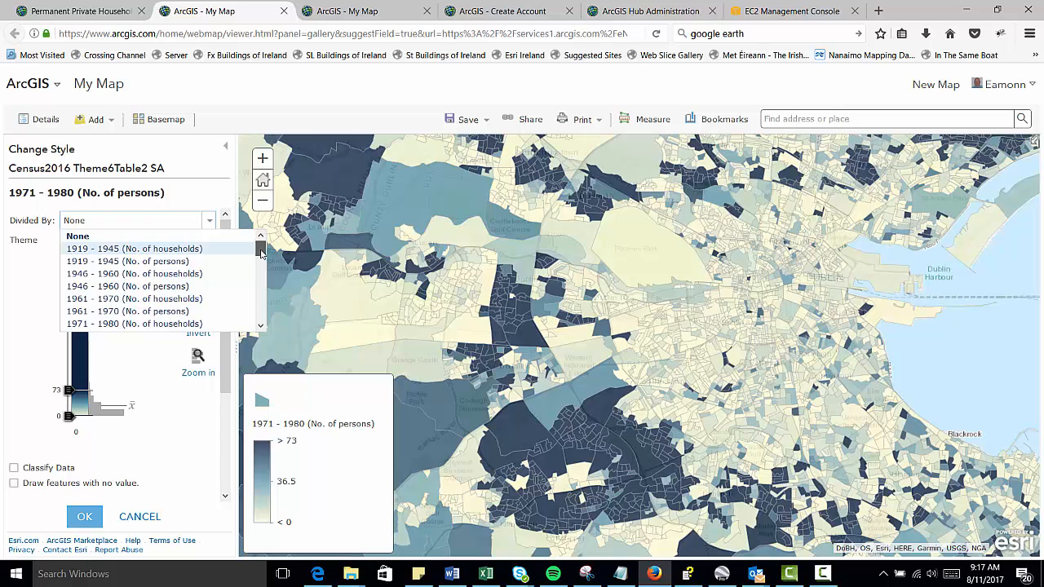
left_click_drag(261, 254, 272, 313)
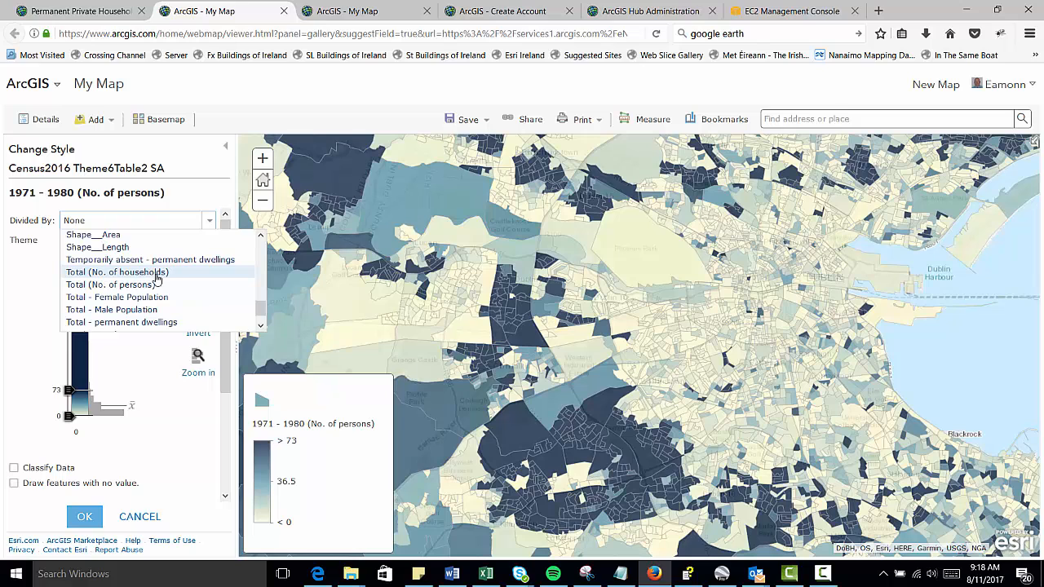
left_click(139, 284)
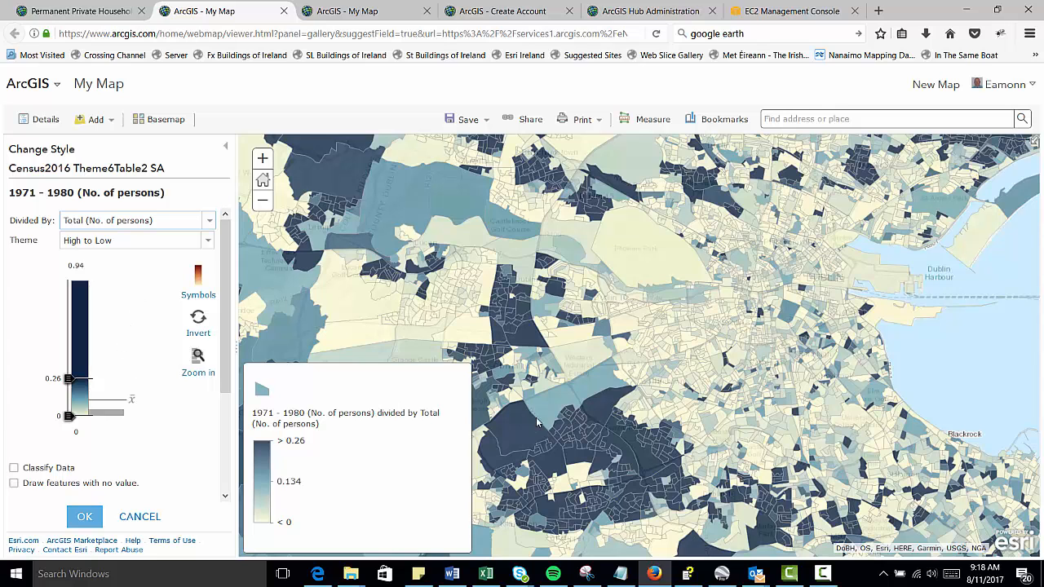
scroll(591, 380, "up", 1)
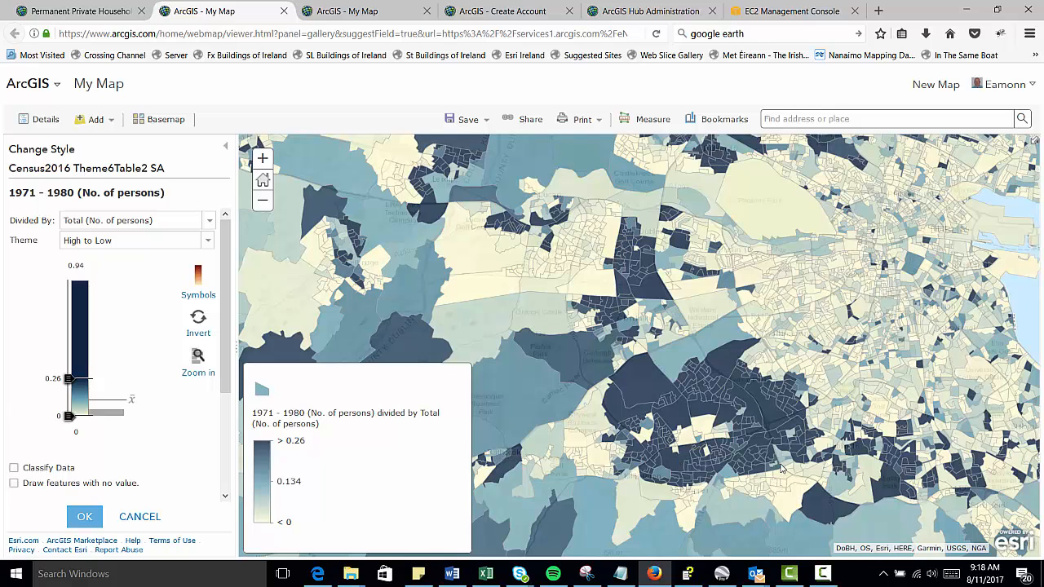
Step: Try the Above and Below theme on the small areas, with its centre at about 0.166 and upper limit at about 0.45
left_click_drag(894, 461, 740, 398)
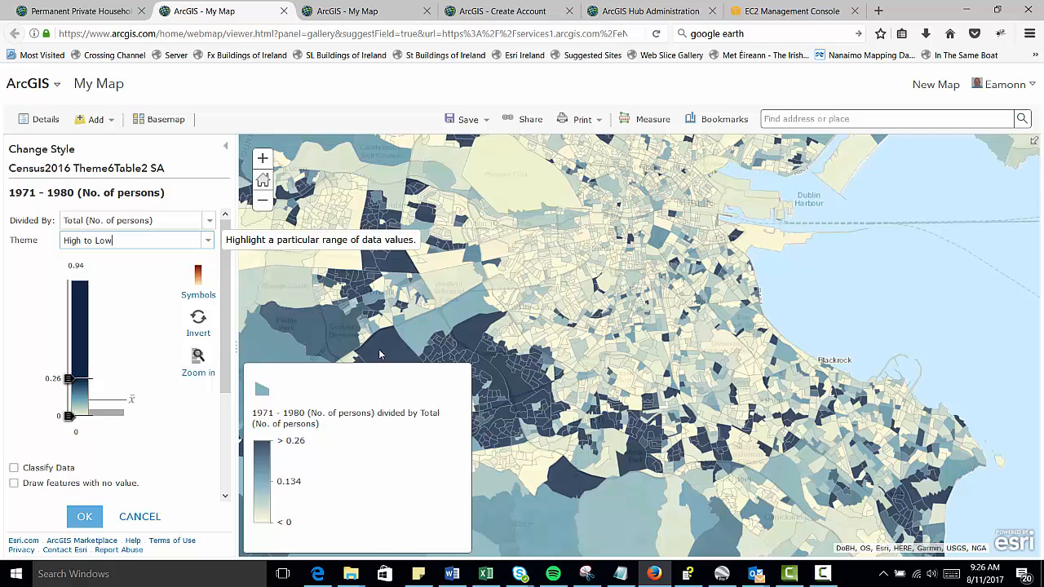
left_click_drag(383, 352, 604, 363)
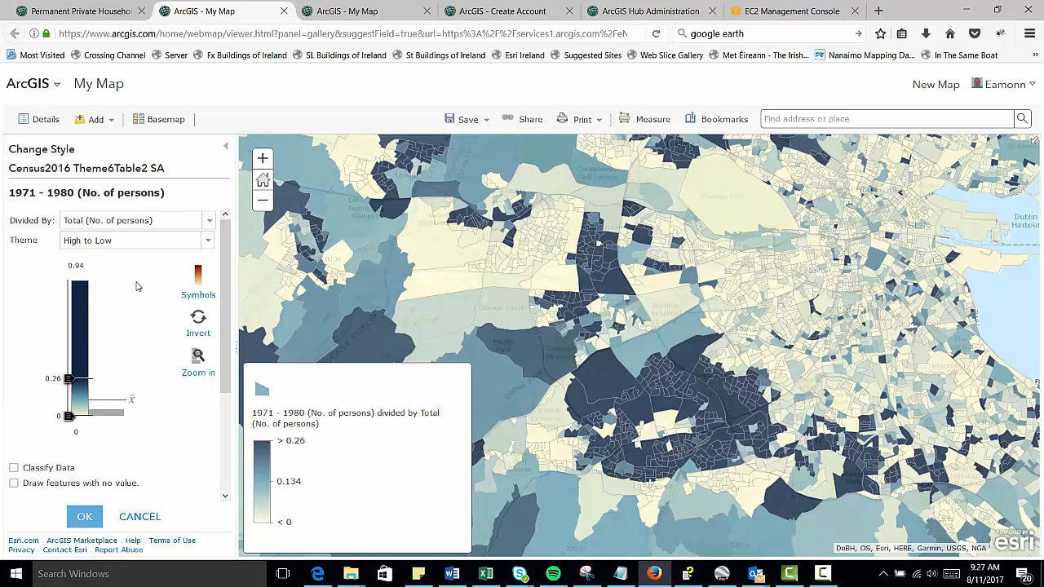
left_click(209, 241)
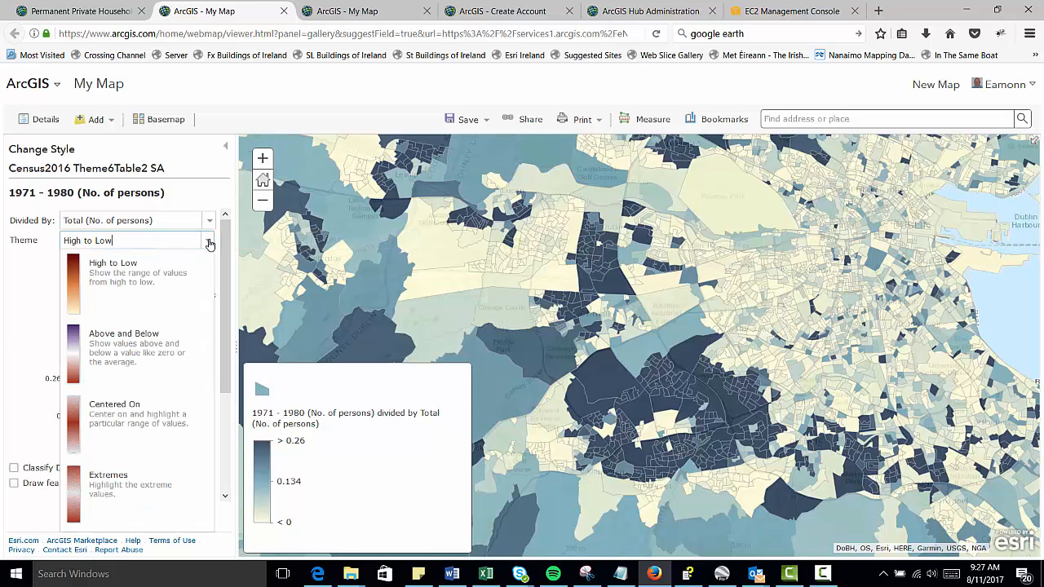
left_click(140, 351)
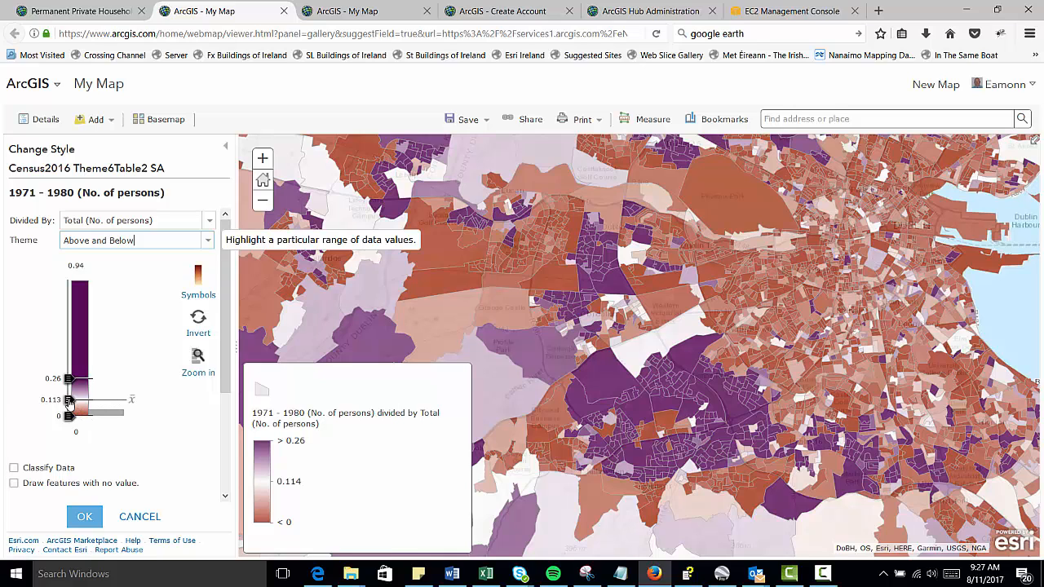
left_click_drag(70, 400, 69, 393)
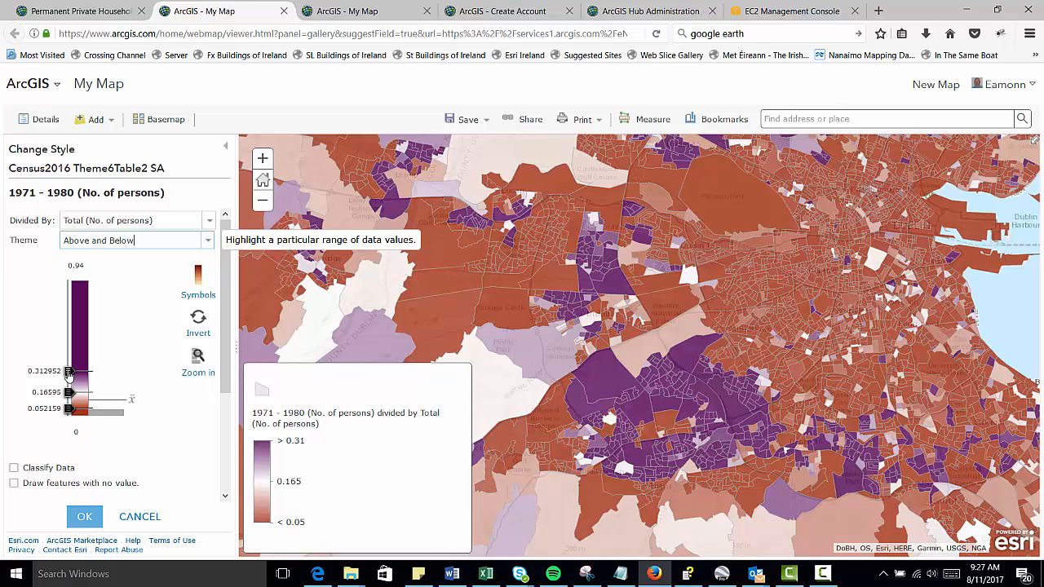
left_click_drag(70, 373, 67, 353)
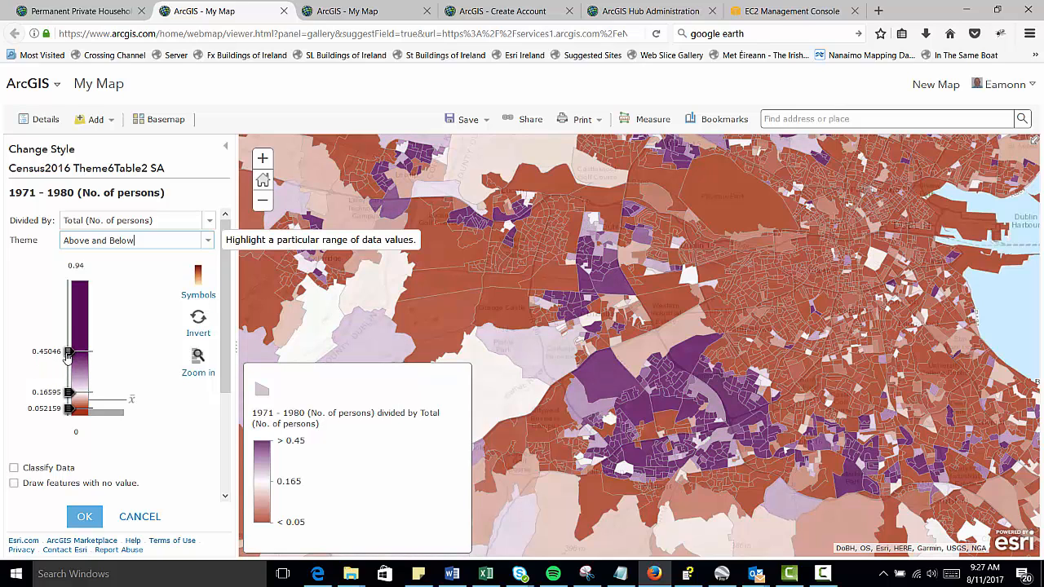
Step: Apply the Centered On theme, with its centre at about 0.17, lower limit at about 0.028 and upper limit at about 0.41
left_click(208, 242)
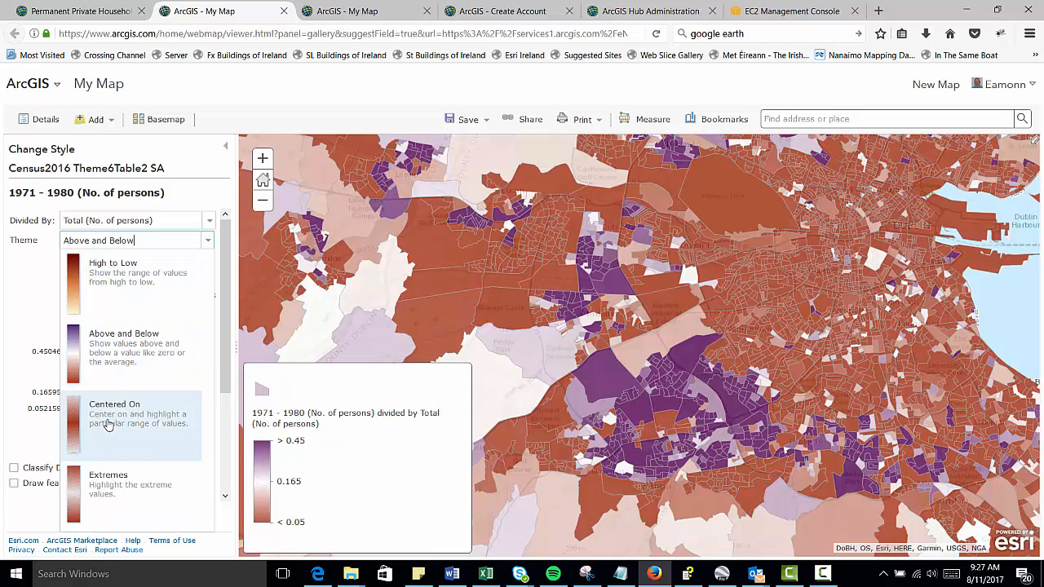
left_click(108, 425)
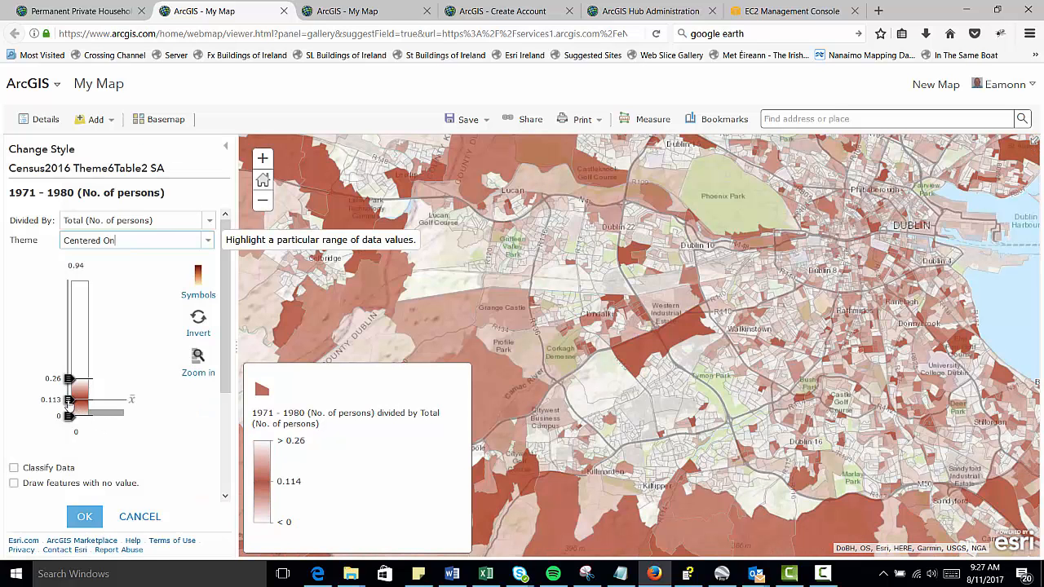
left_click_drag(70, 399, 69, 392)
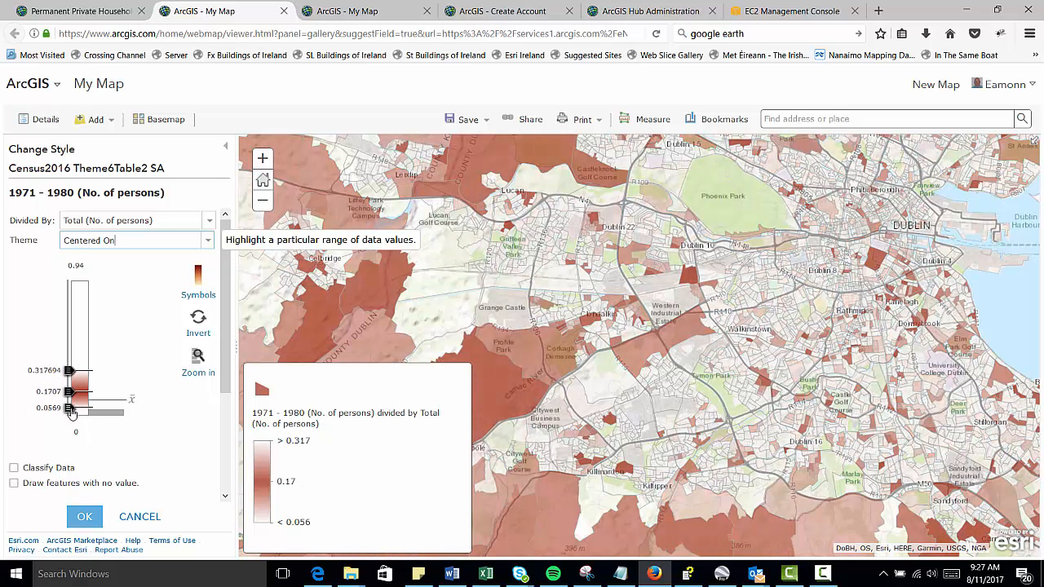
left_click_drag(71, 416, 70, 416)
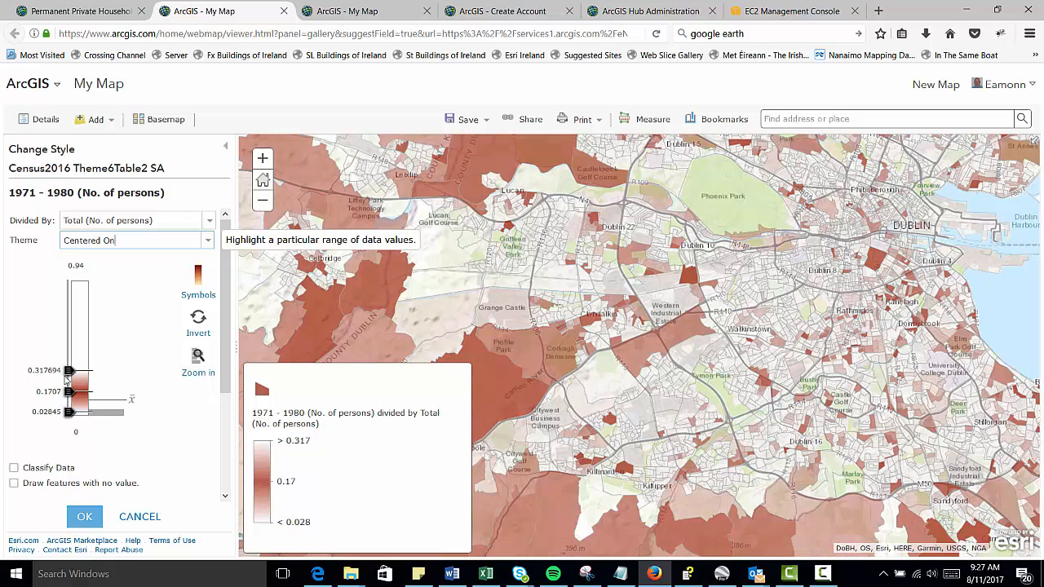
left_click_drag(69, 373, 68, 362)
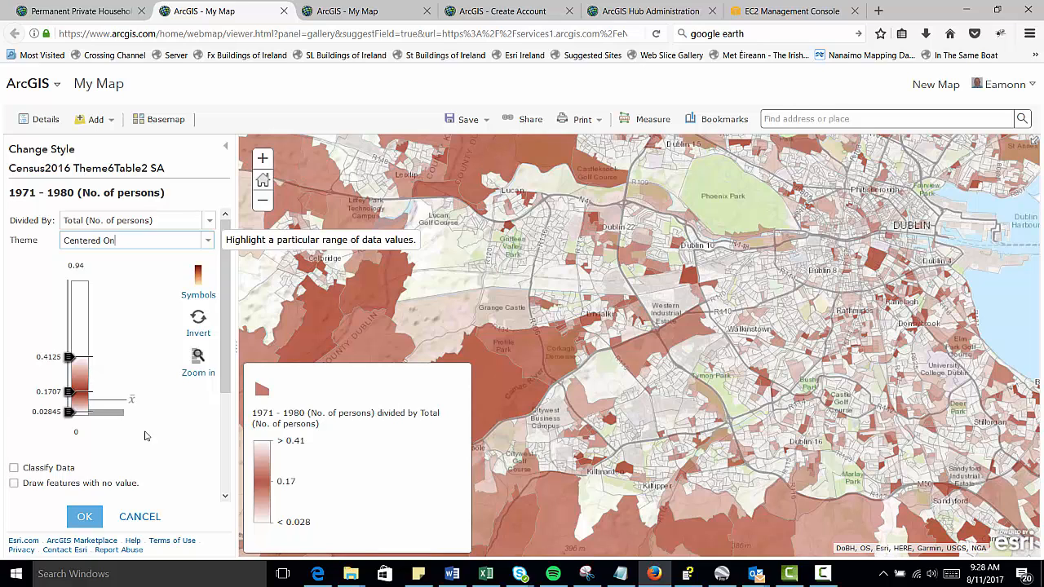
left_click(84, 516)
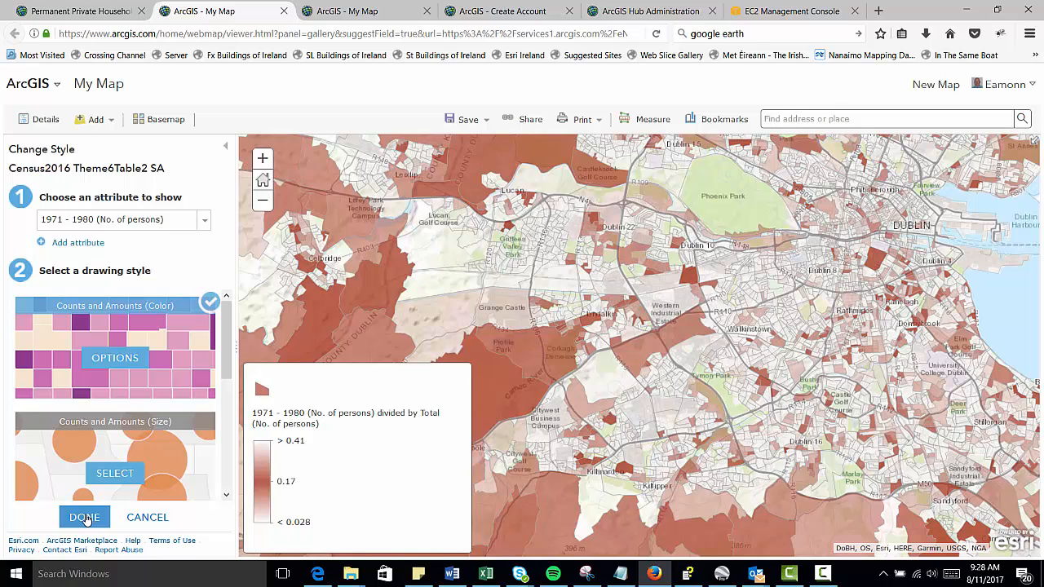
left_click(84, 518)
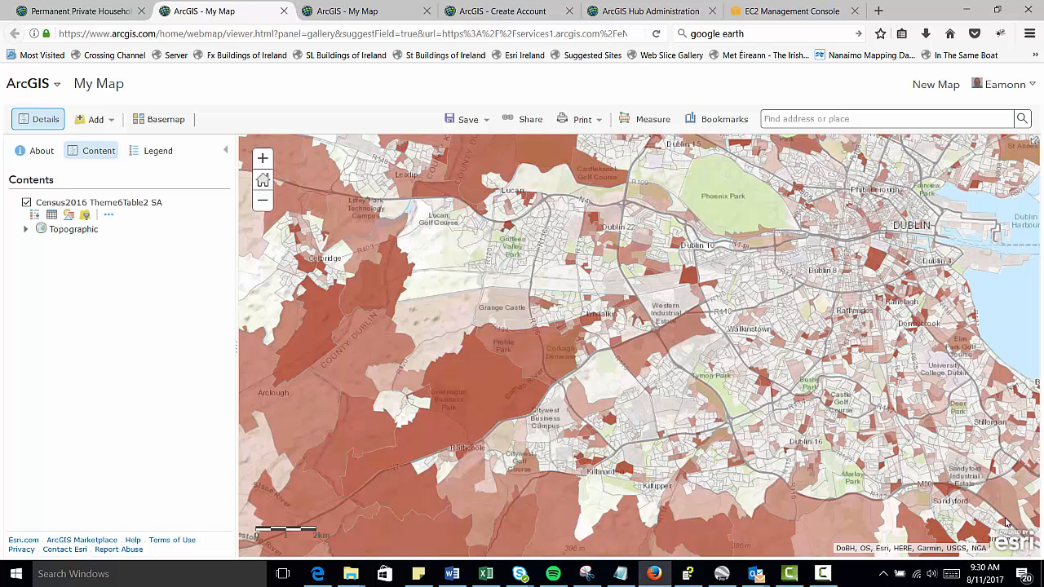
left_click(94, 14)
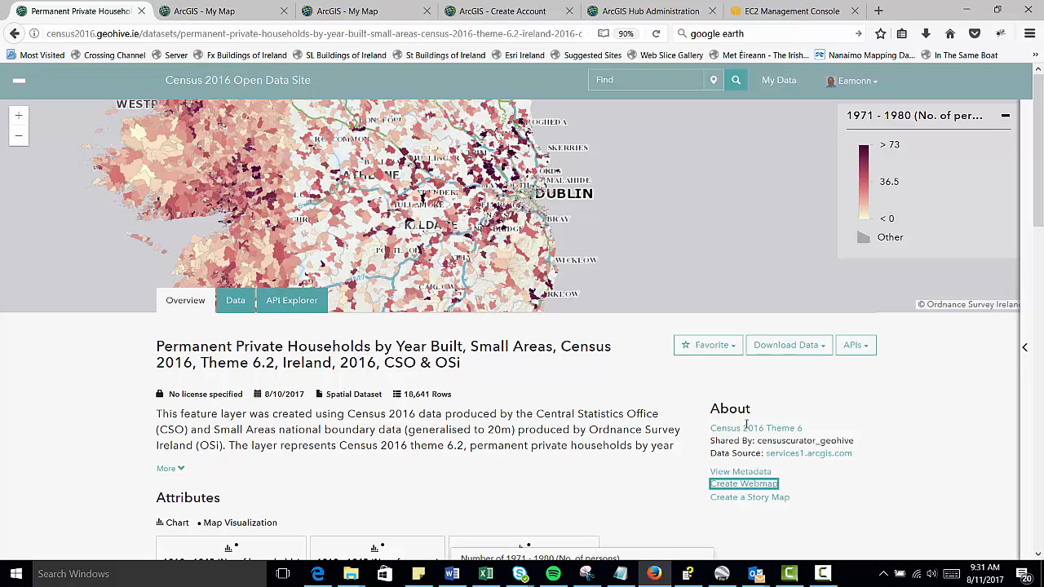
left_click(245, 13)
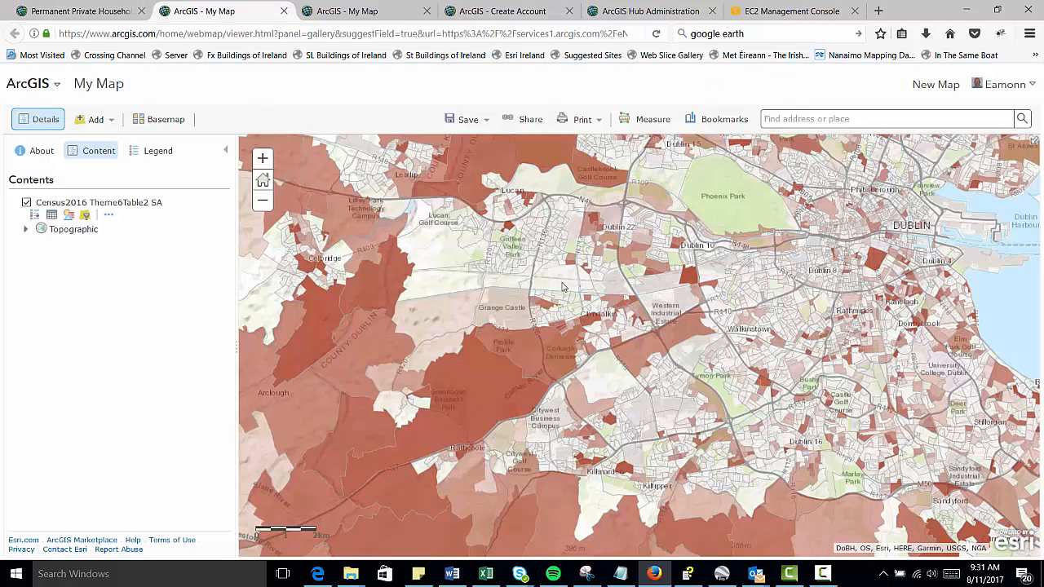
Step: Save the map framed on Dublin, with title and summary "Characteristics of Private Households, Dublin" and tags Households, Census16 and Dublin
scroll(547, 287, "down", 2)
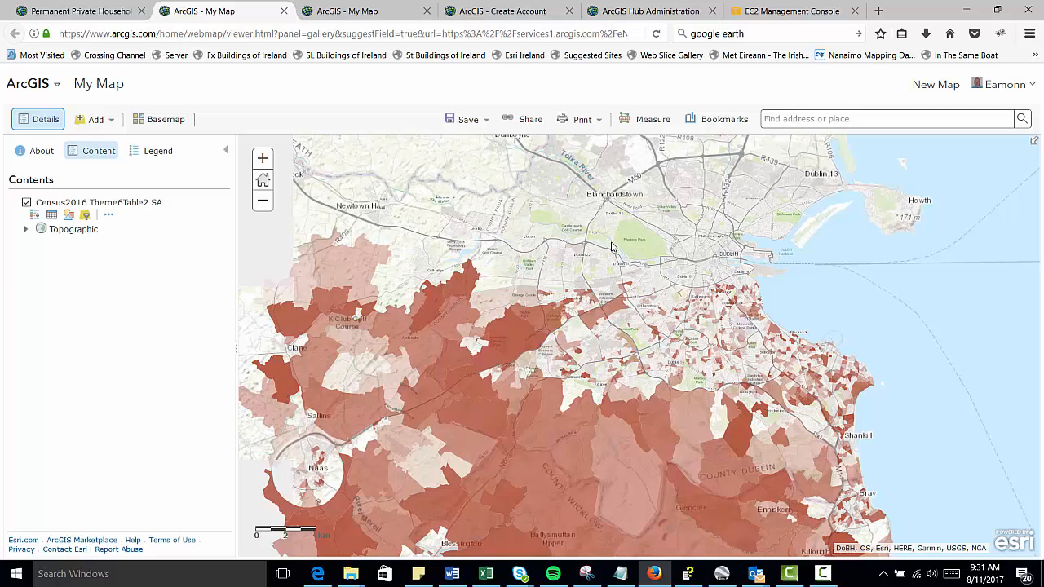
left_click_drag(605, 245, 571, 295)
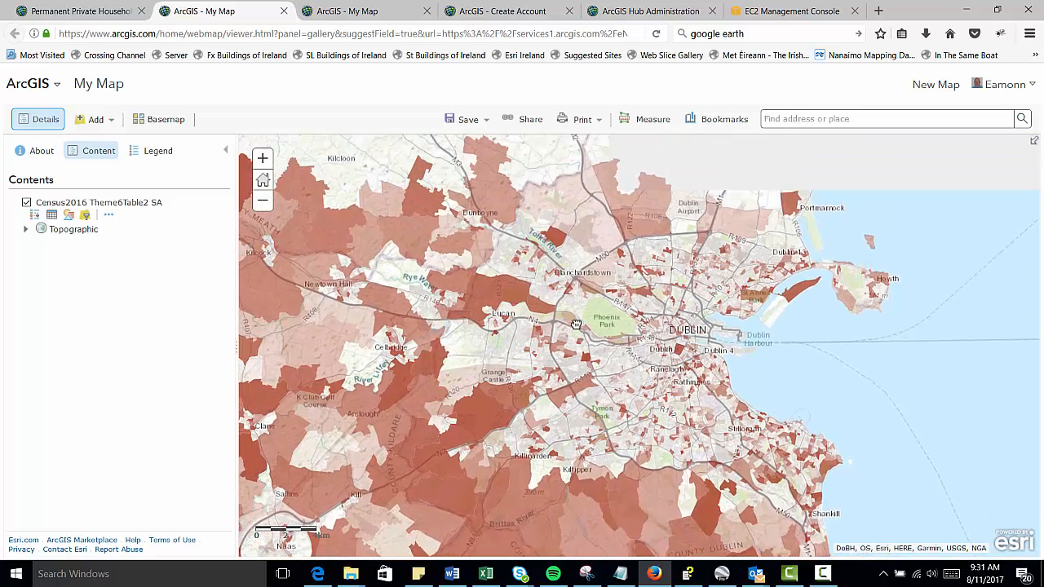
scroll(678, 325, "up", 1)
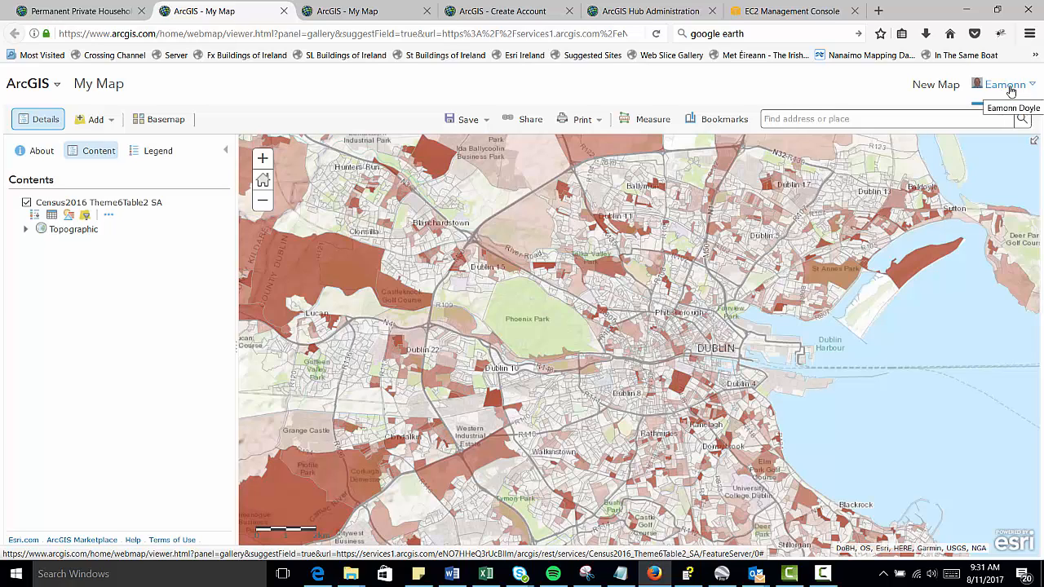
left_click(476, 121)
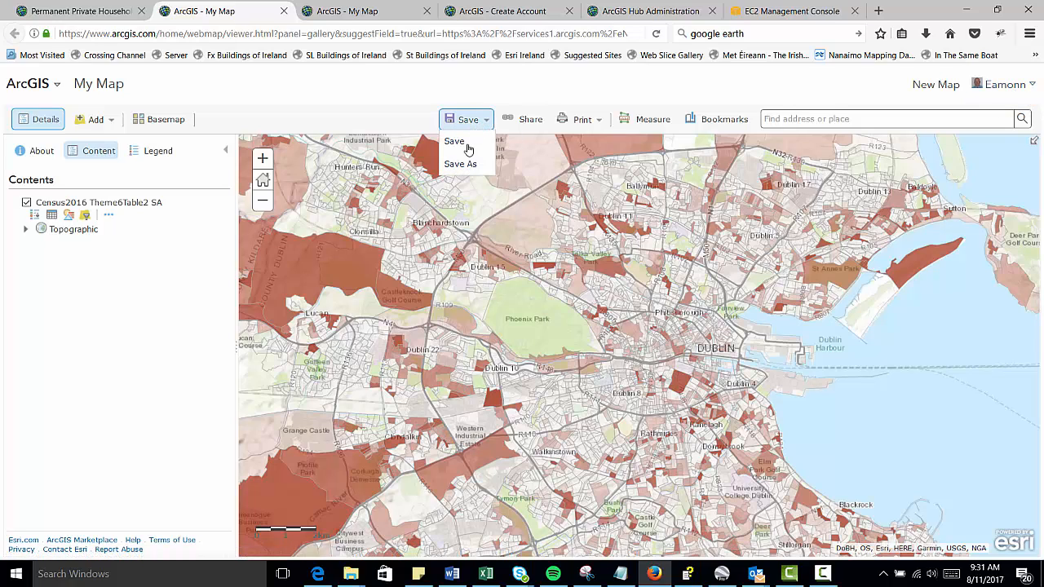
left_click(454, 143)
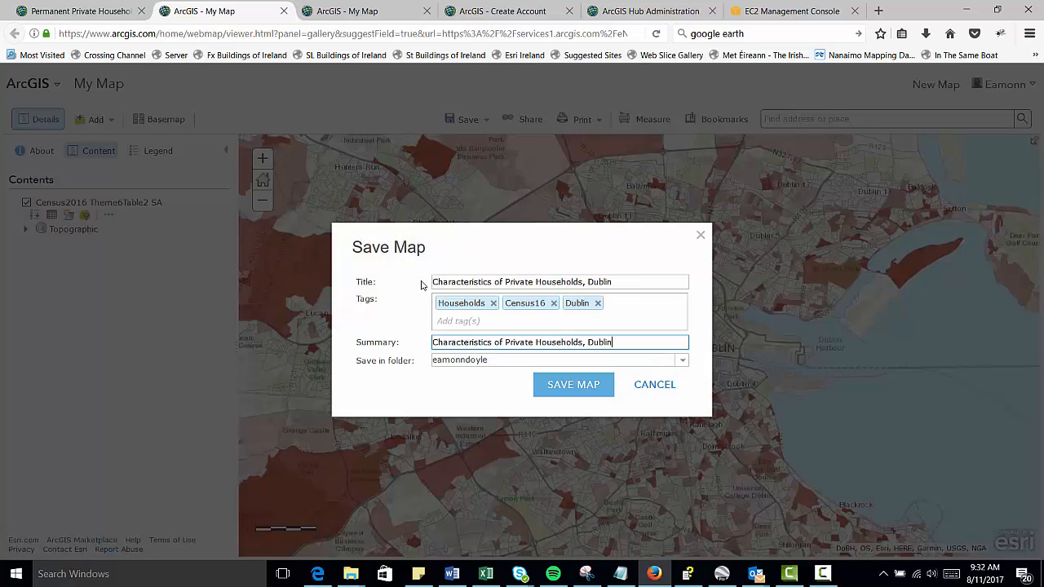
left_click(572, 390)
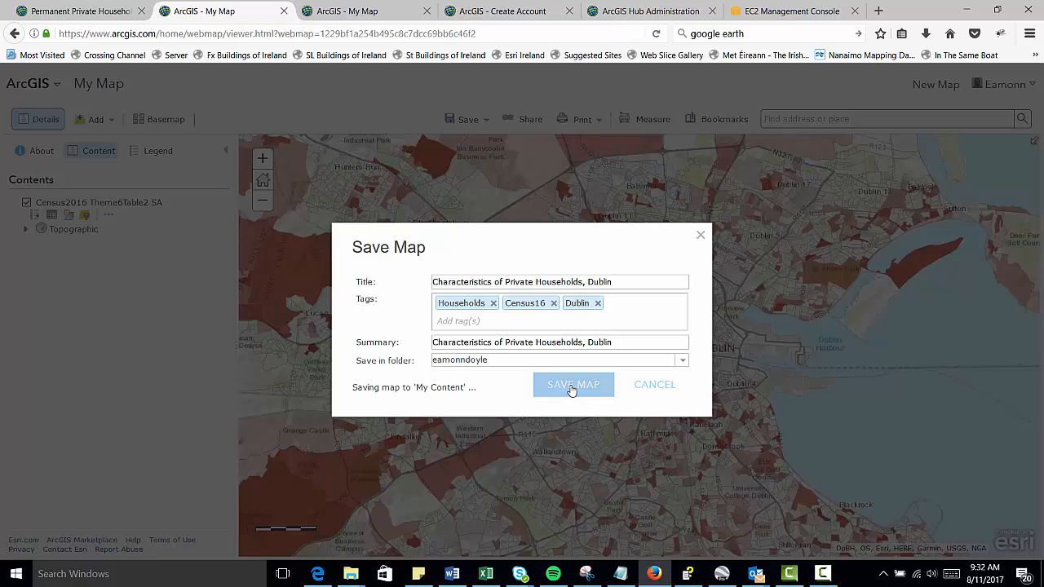